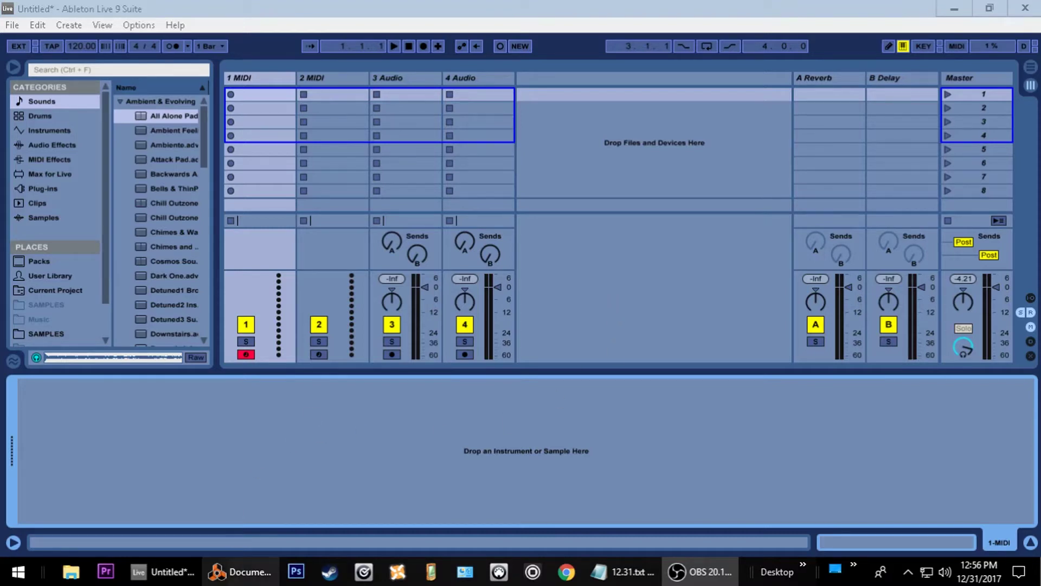
- Search the browser for "external audio" and load External Audio Effect onto the 1 MIDI track
mouse_move(251, 583)
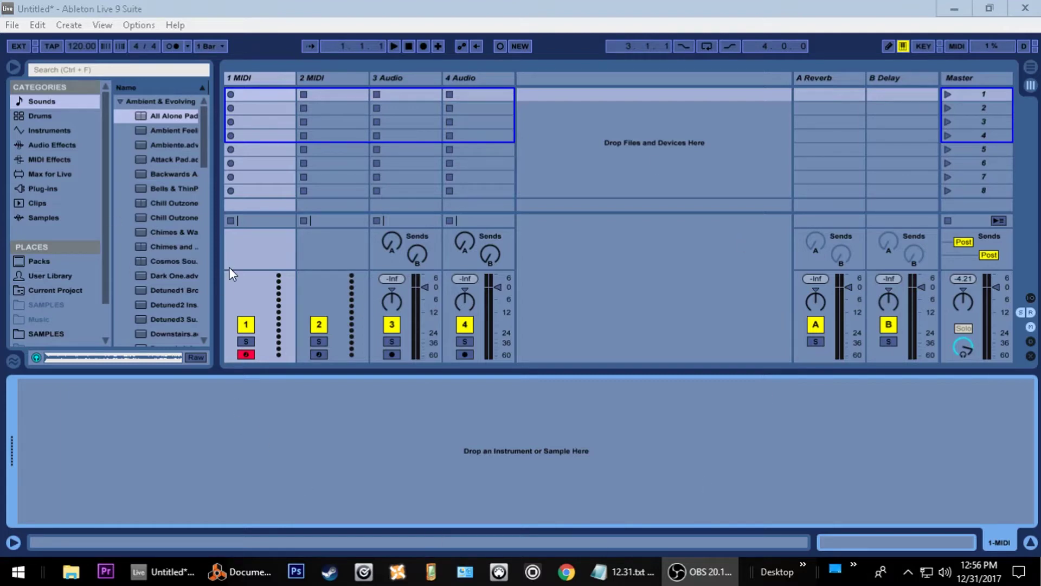
click(248, 88)
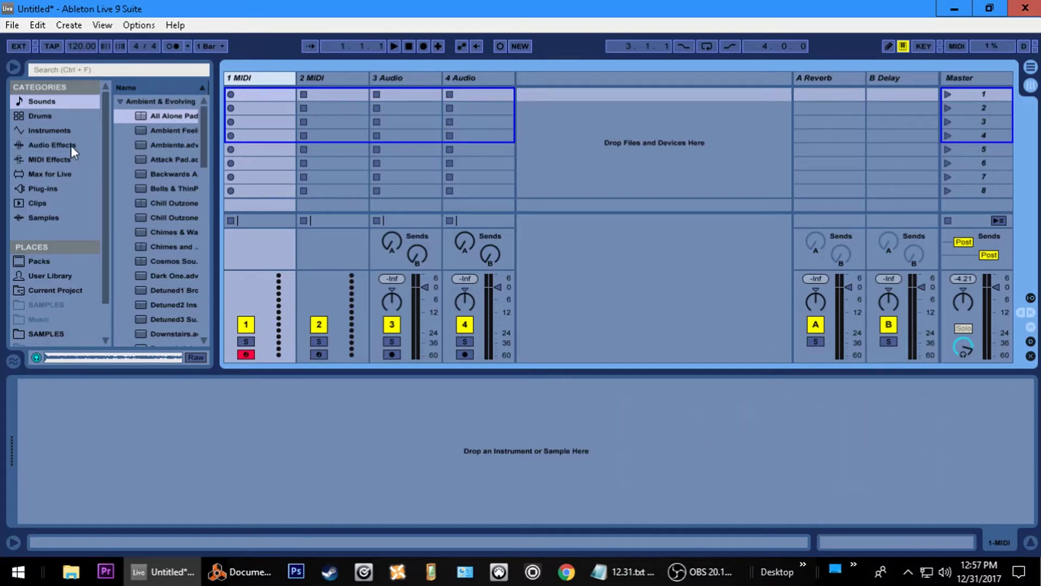
key(ctrl+f)
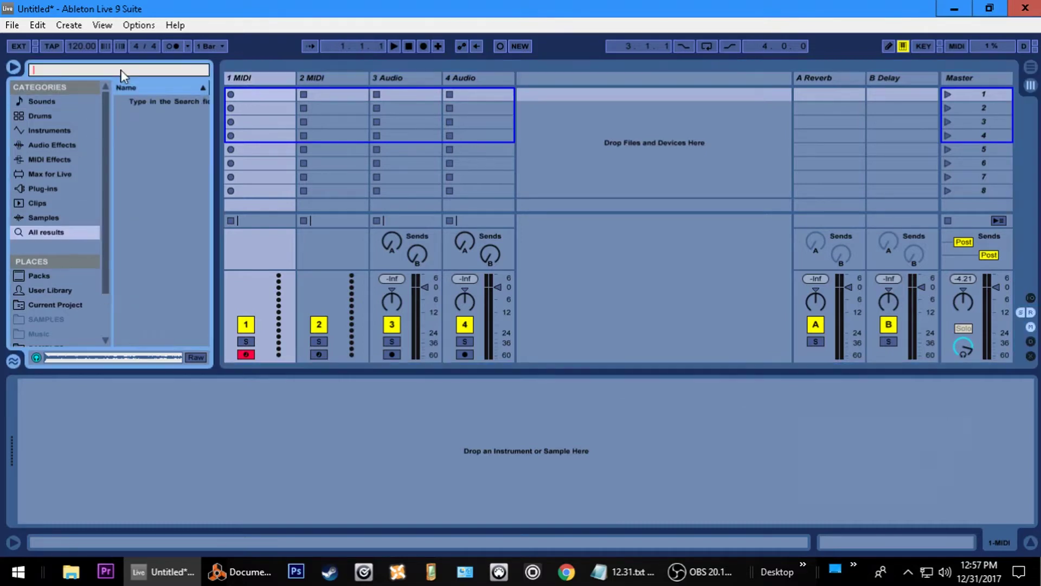
text(external a)
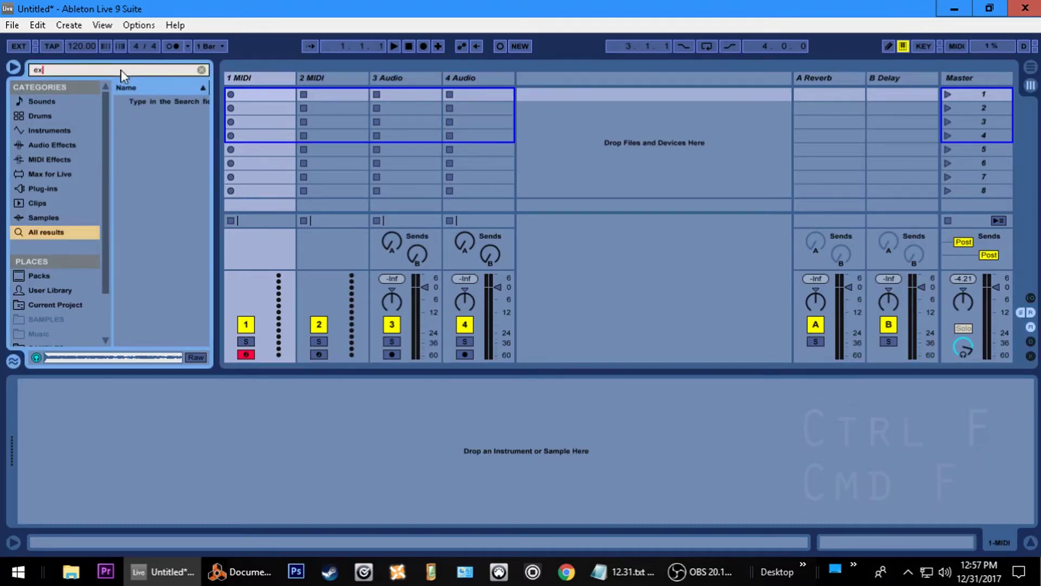
text(udio)
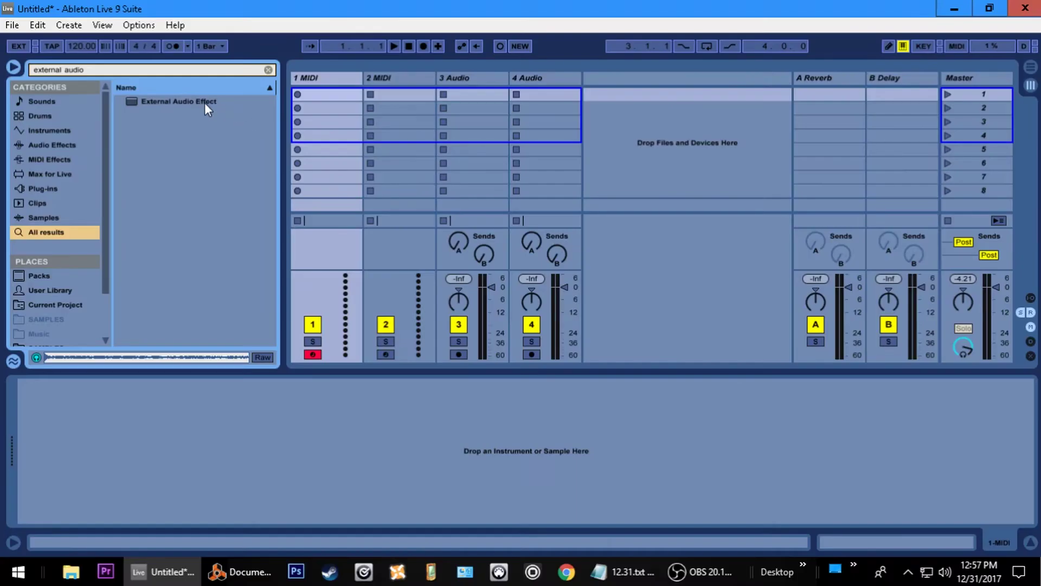
click(204, 103)
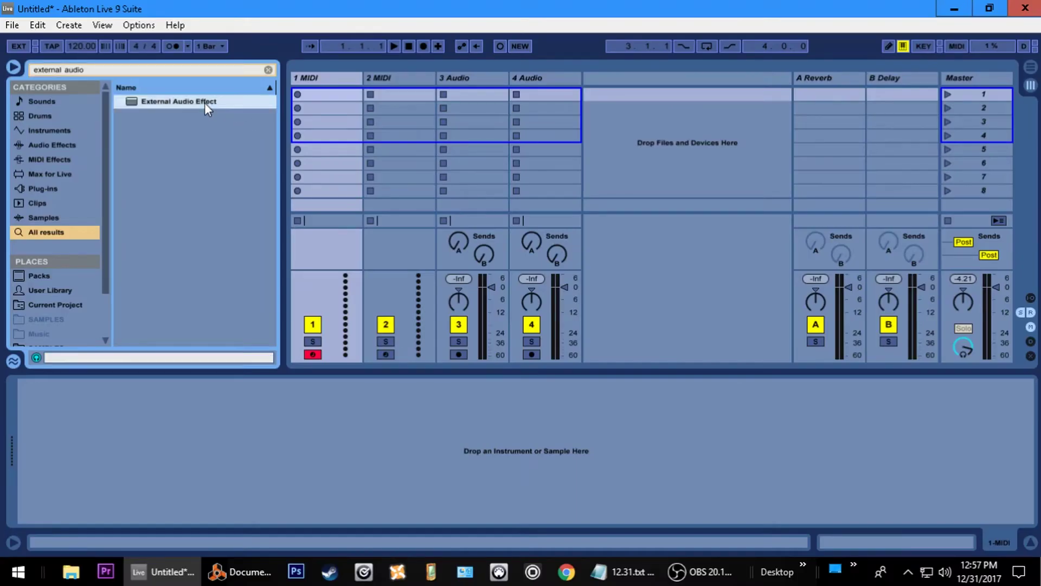
double_click(204, 102)
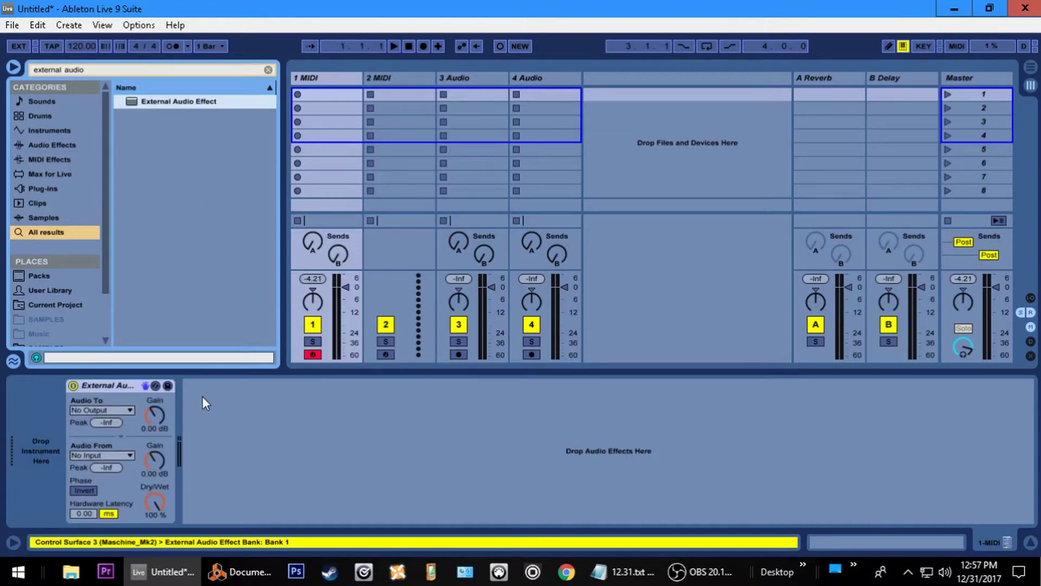
- Search the browser for "externa", load External Instrument onto the first track and delete its External Audio Effect device
click(268, 71)
text(externa)
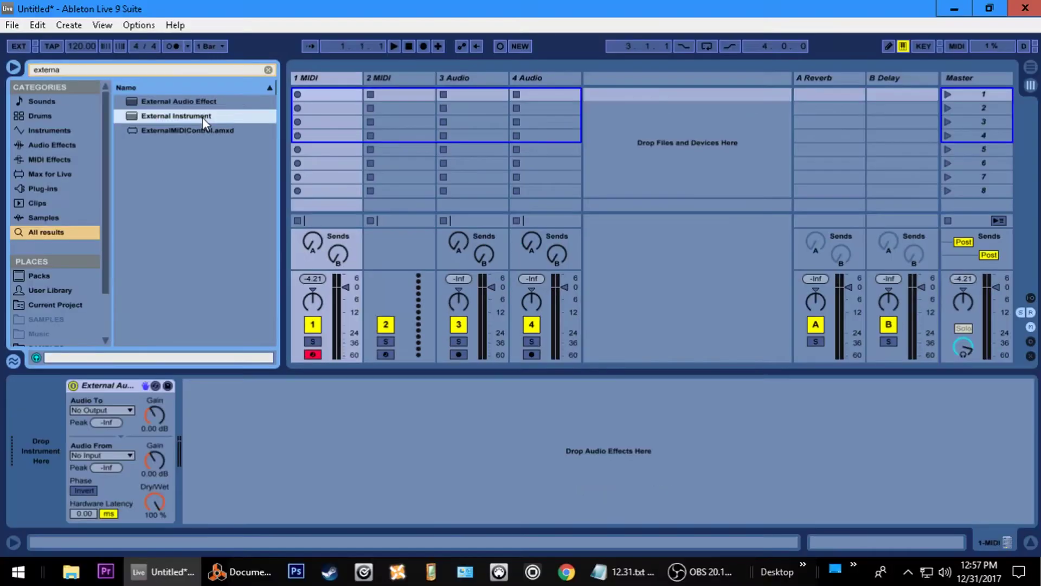
double_click(122, 74)
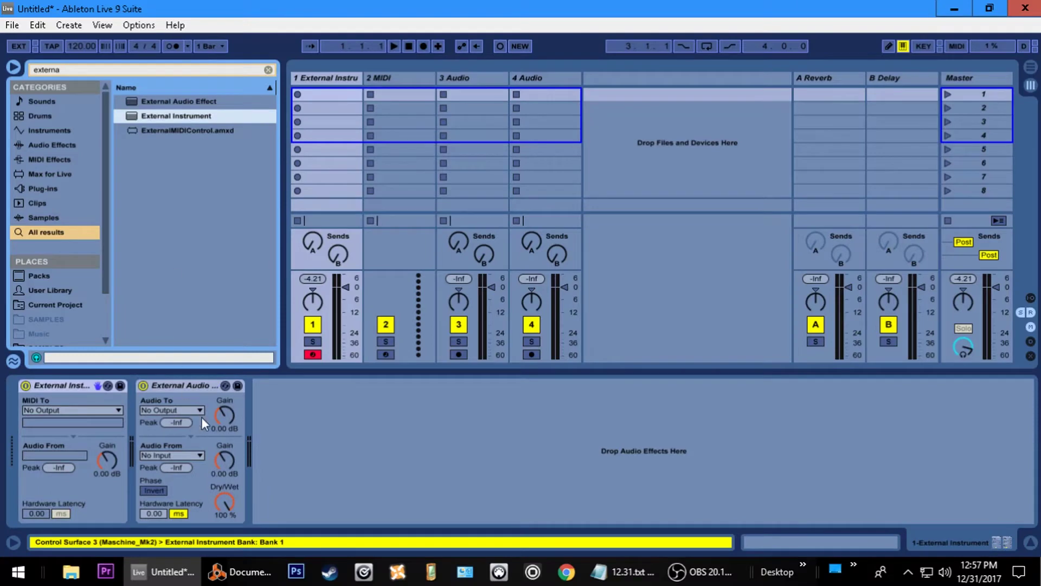
click(238, 434)
key(Delete)
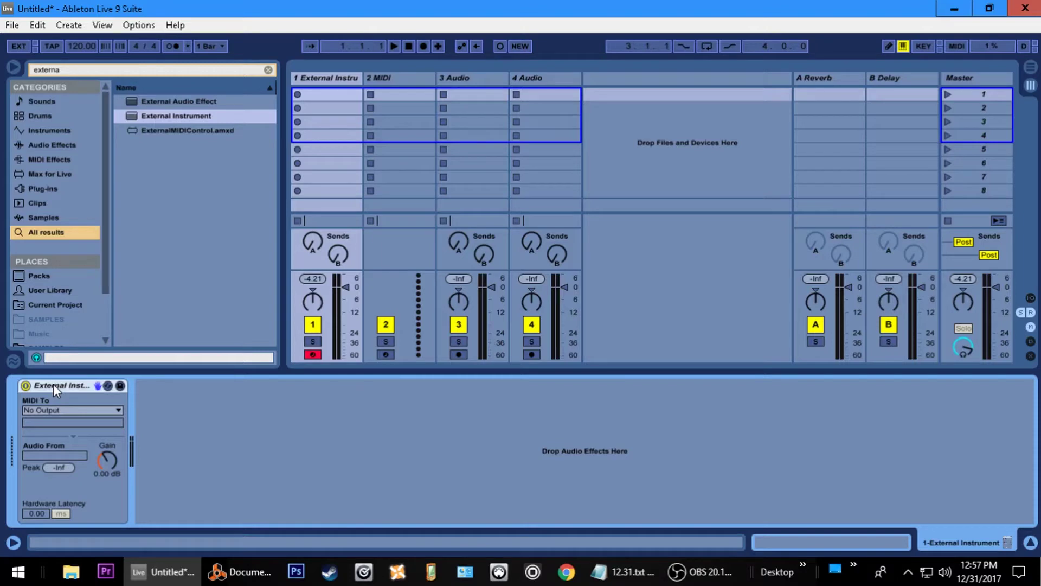
- Set the External Instrument's MIDI To destination to Reason
click(75, 409)
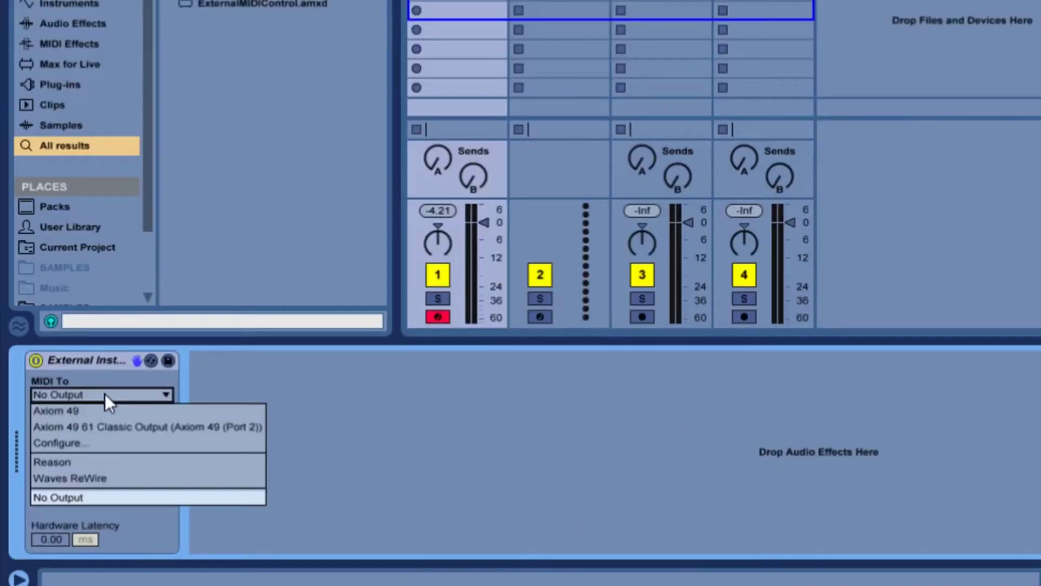
click(489, 398)
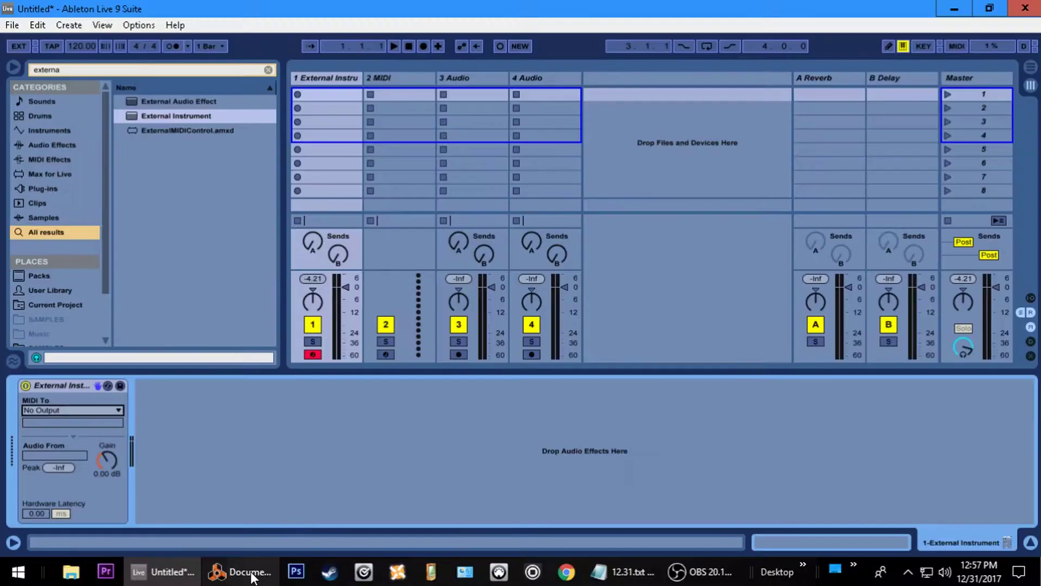
click(250, 574)
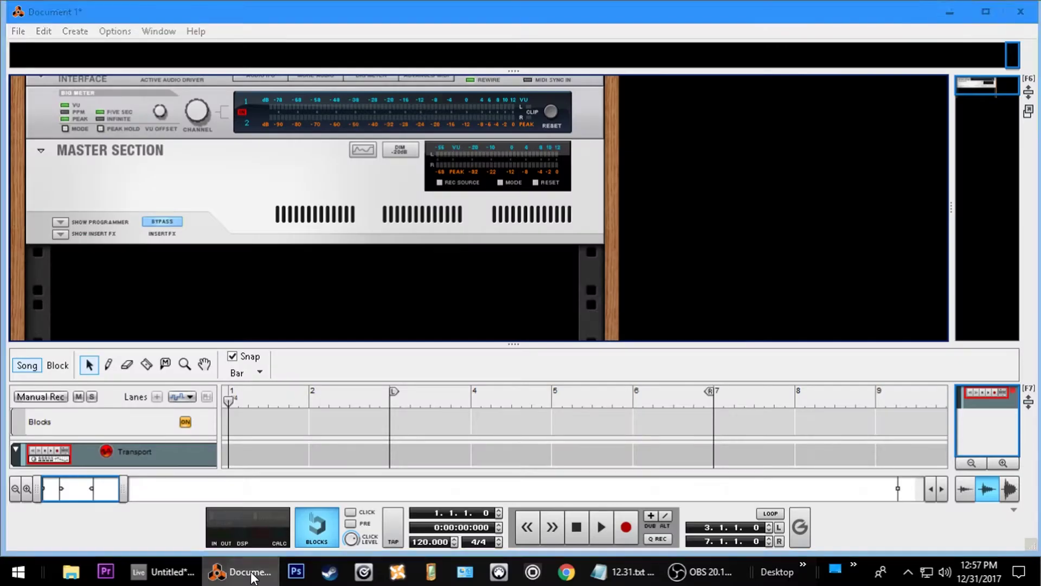
click(251, 574)
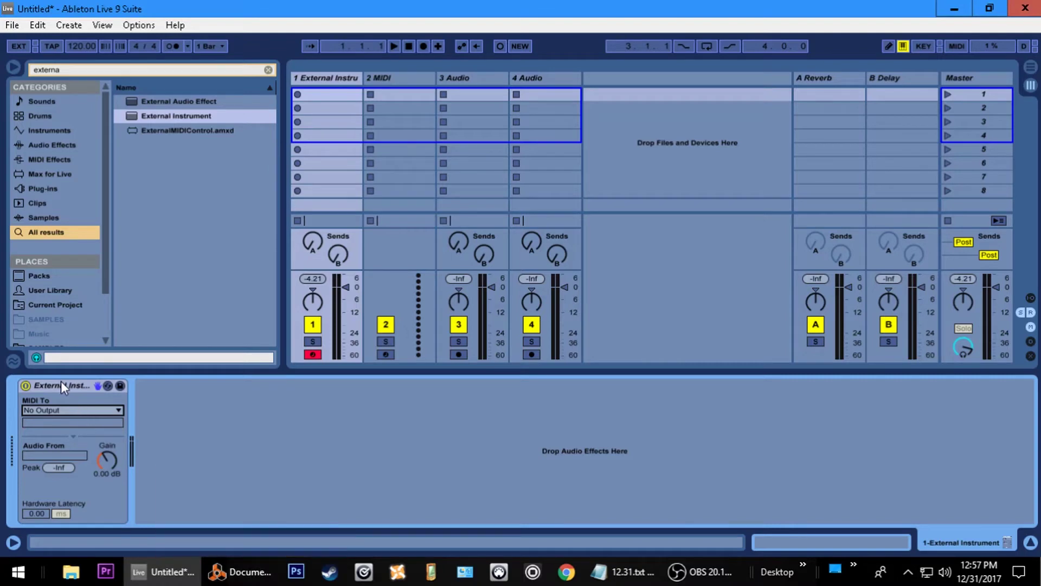
click(63, 409)
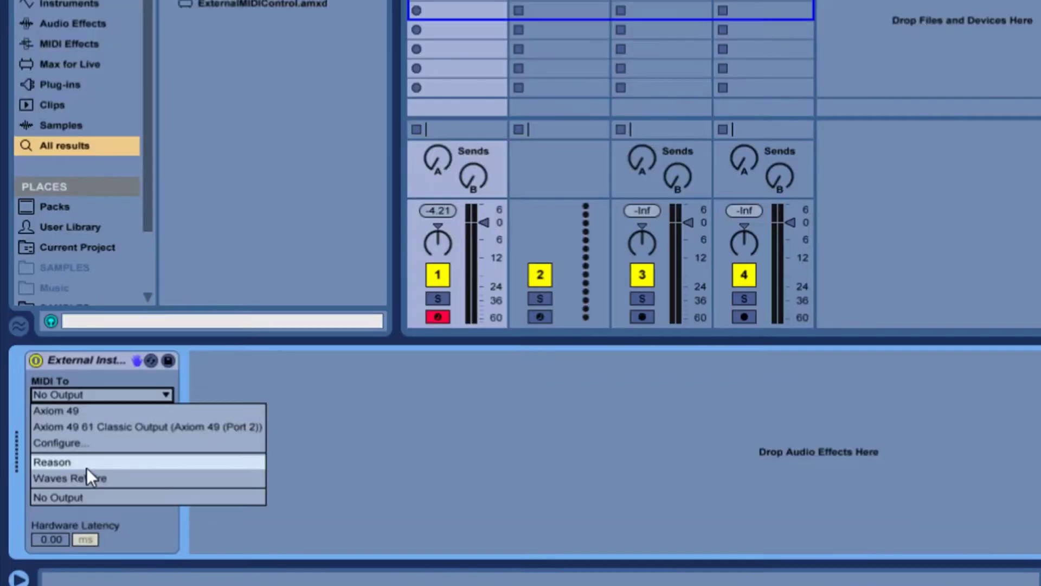
click(60, 461)
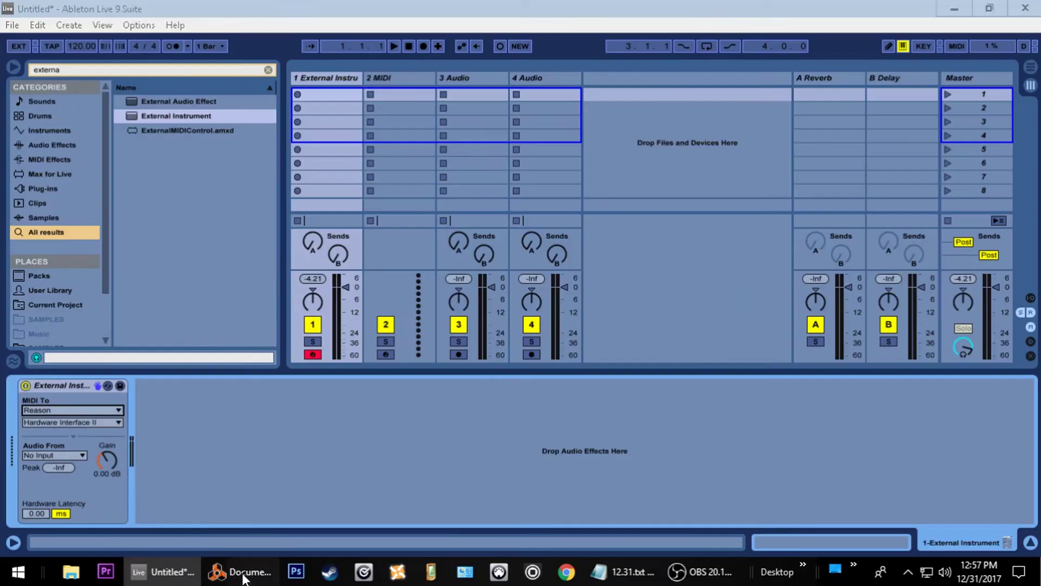
- Switch to Reason and collapse the sequencer so the rack fills the window
click(237, 571)
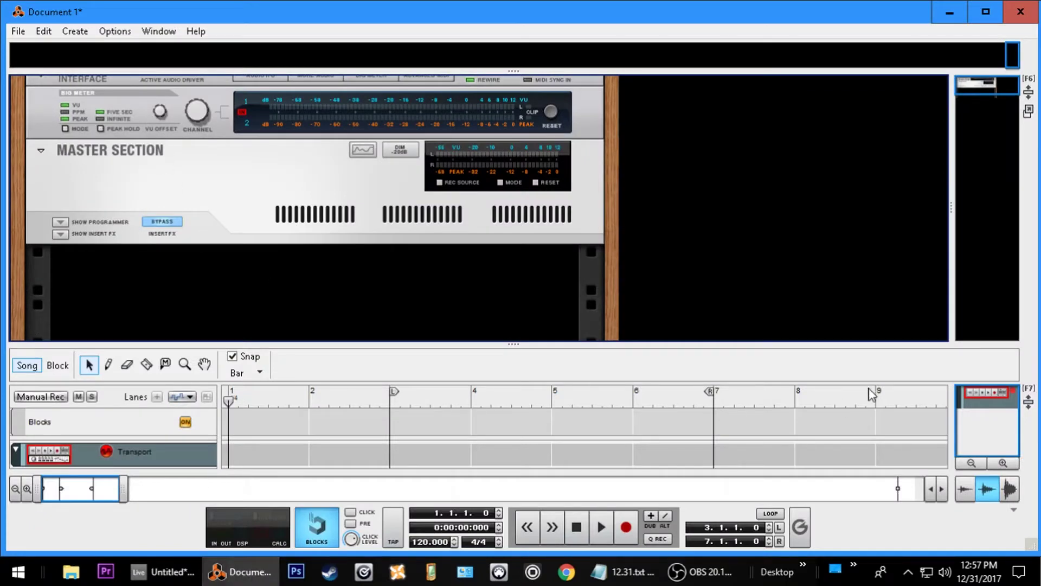
click(1028, 402)
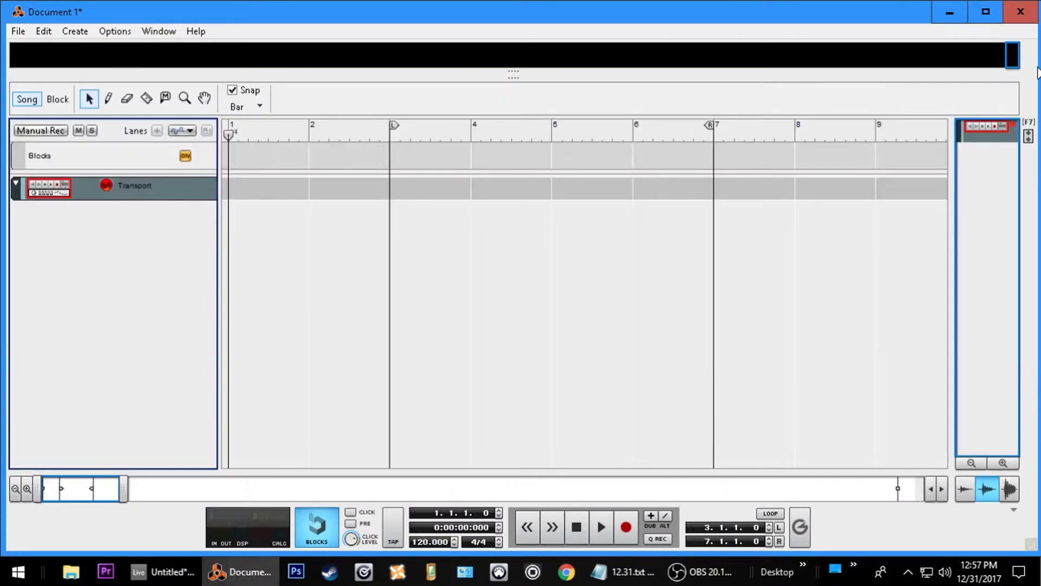
click(1033, 143)
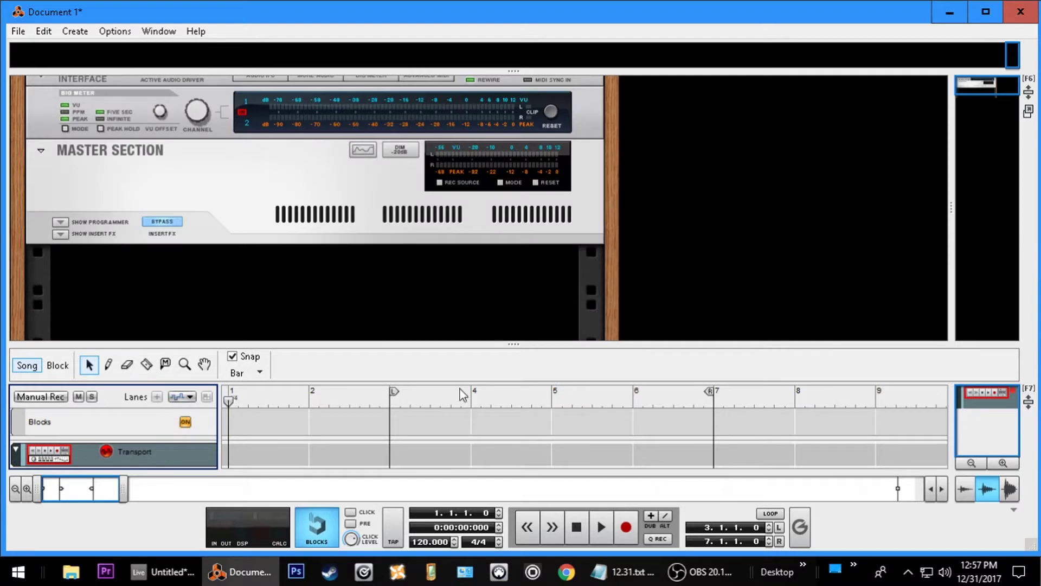
drag(537, 345, 529, 512)
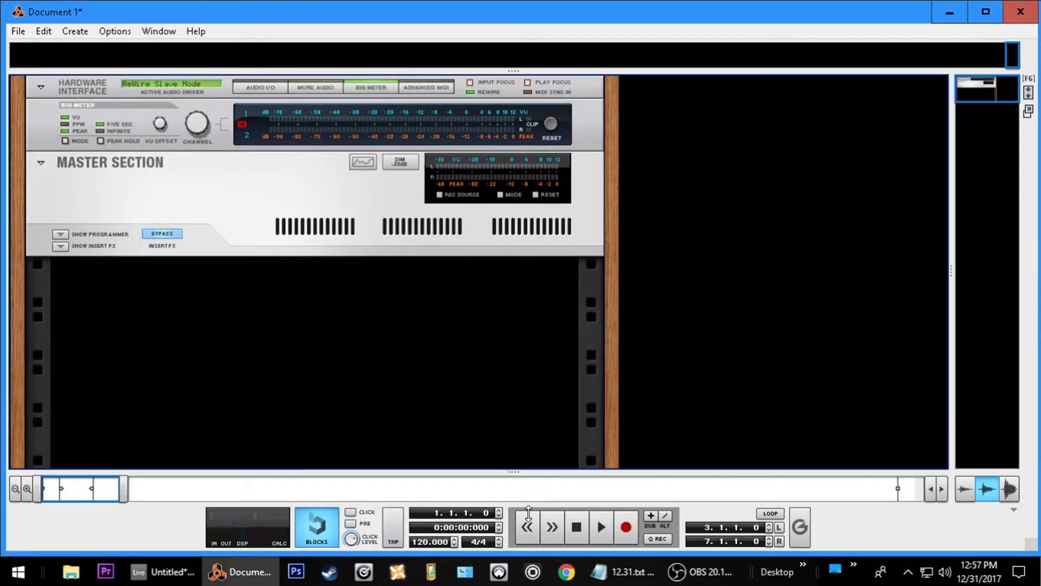
- Create a Combinator in the empty rack space and load Ancient of Days.cmb from the Pads folder of Combinator Patches
right_click(226, 302)
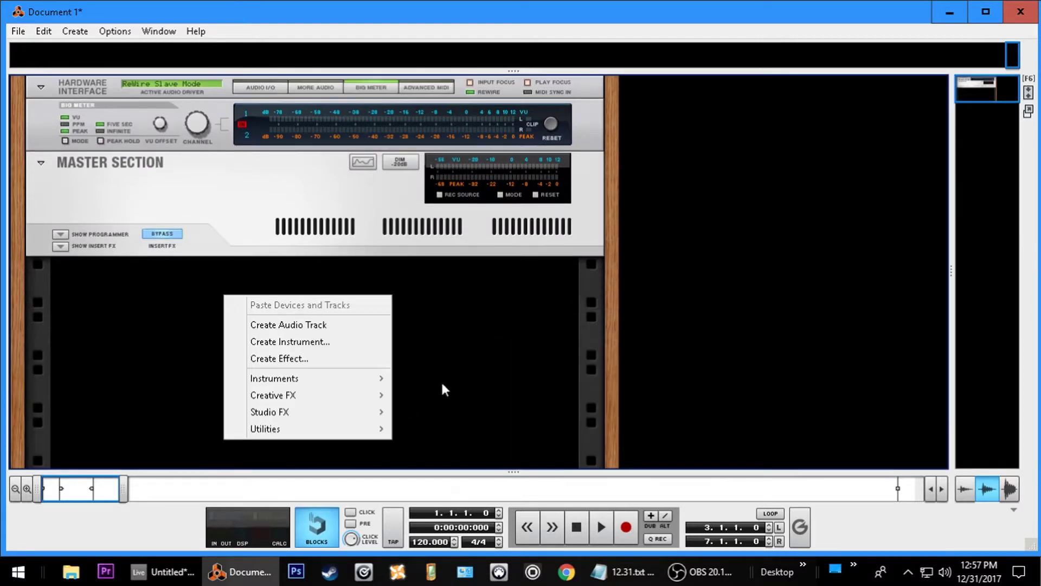
mouse_move(369, 384)
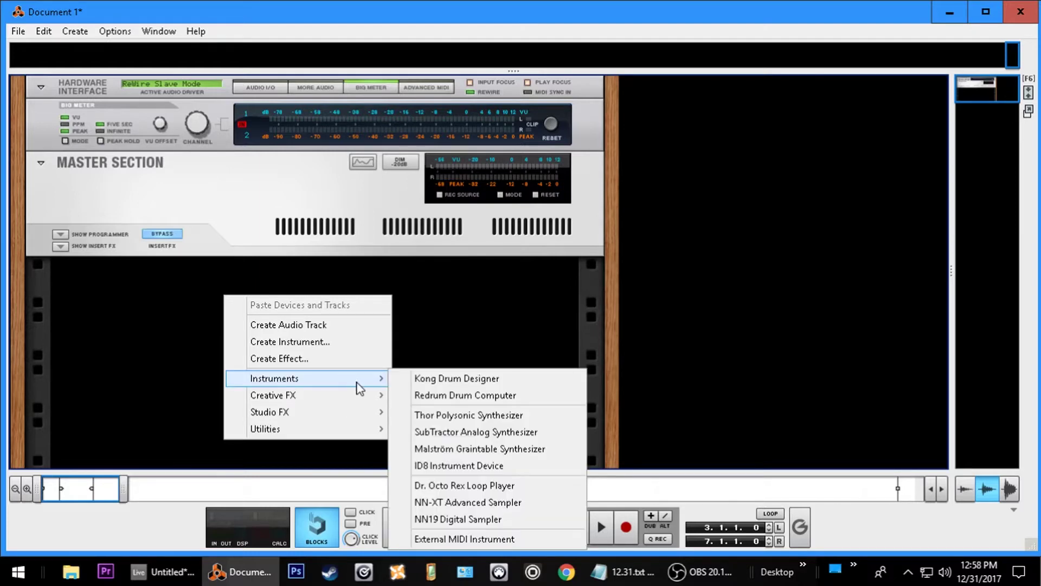
mouse_move(366, 429)
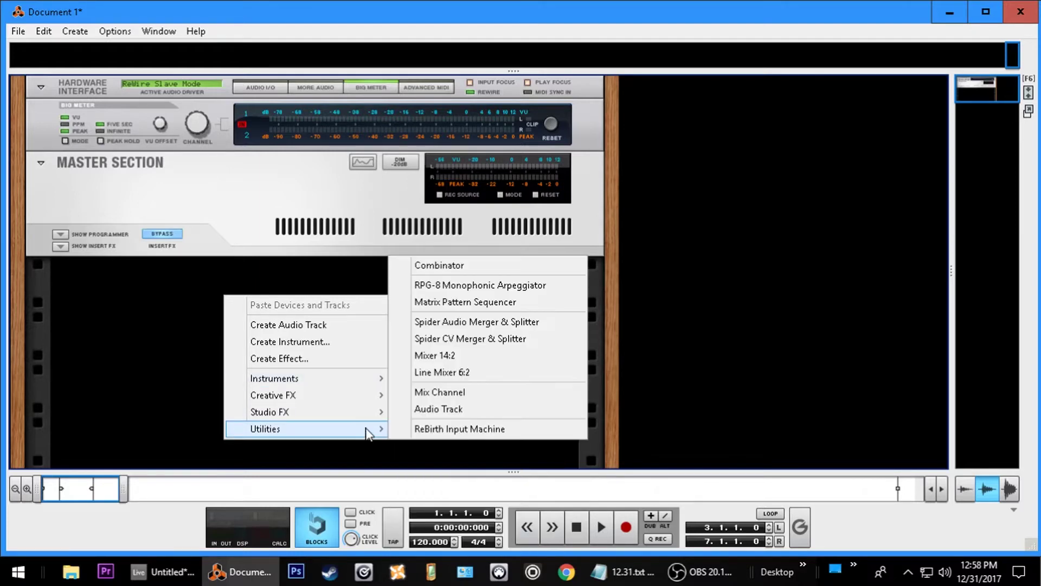
click(451, 270)
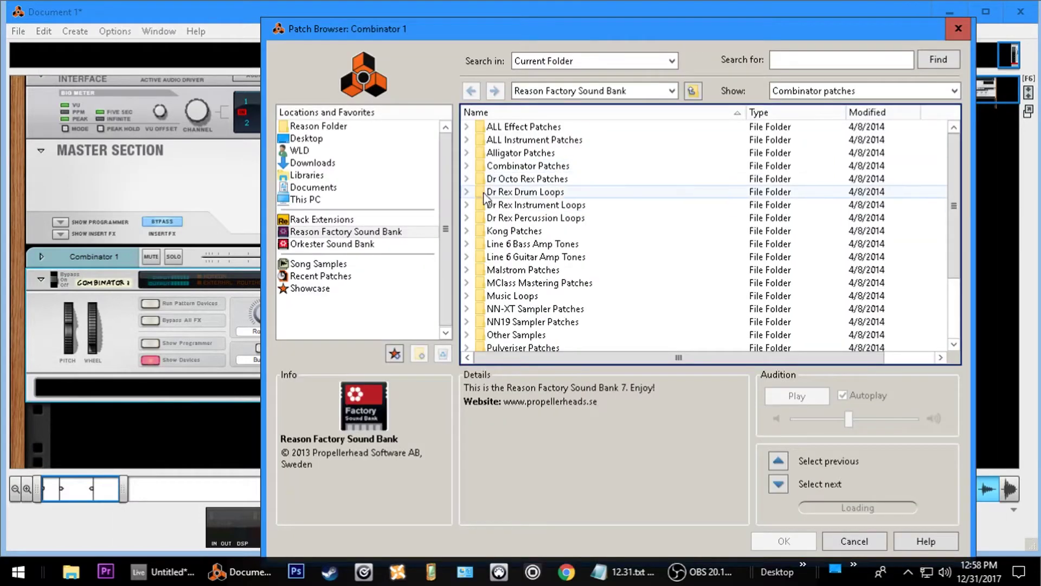
click(466, 166)
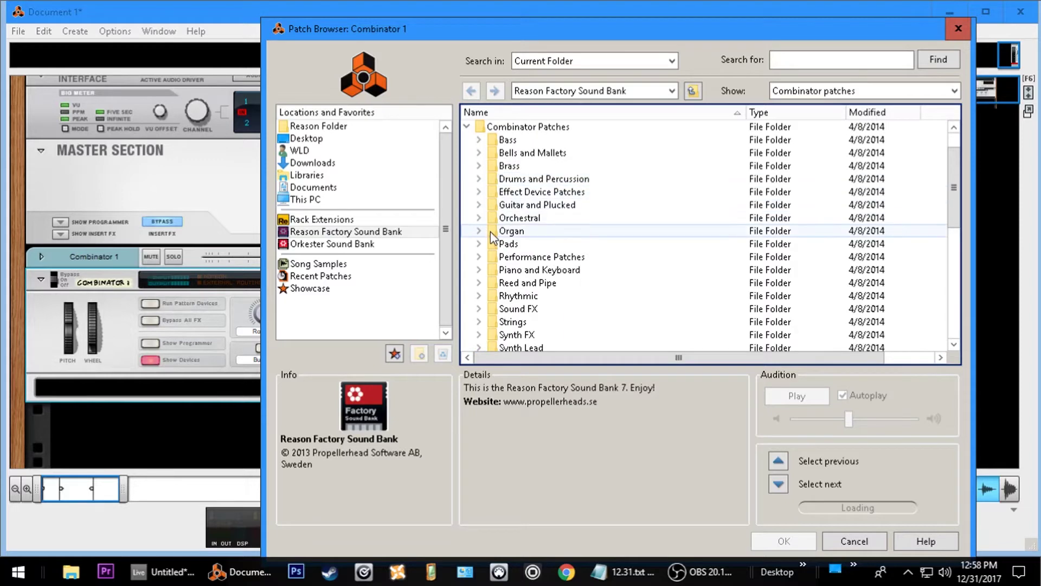
click(480, 243)
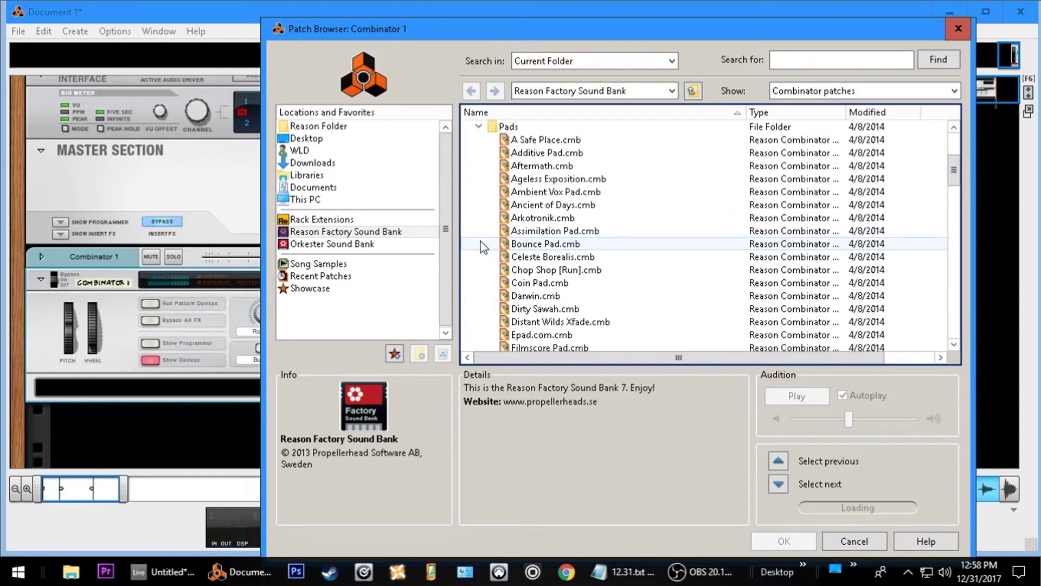
click(590, 204)
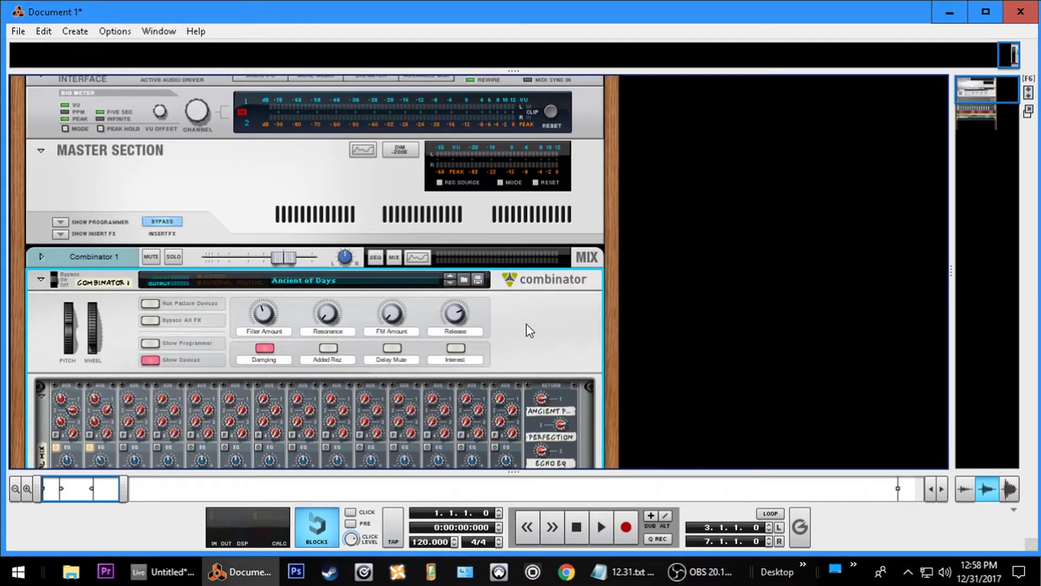
scroll(526, 324, down, 2)
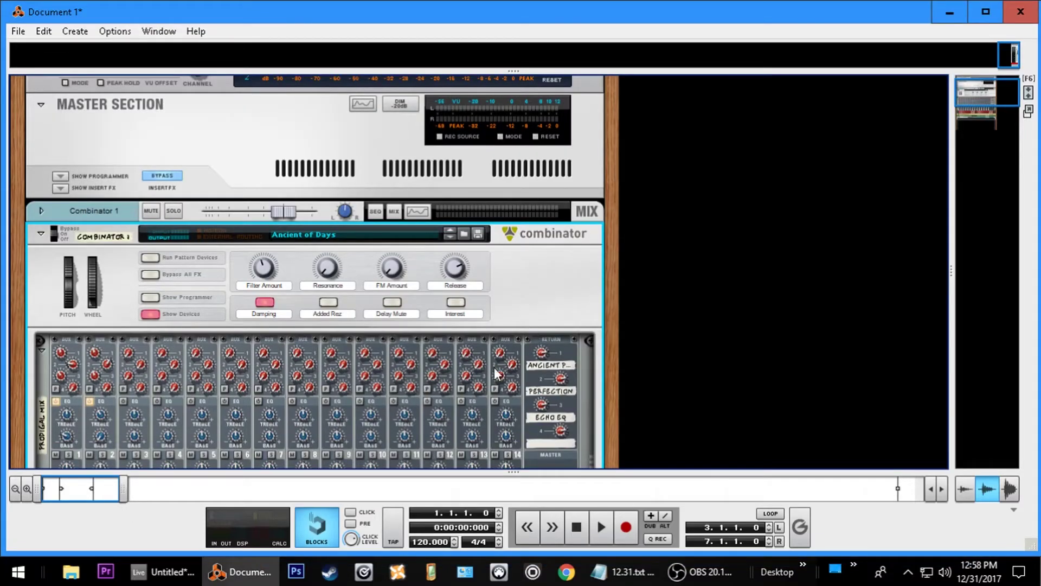
- Return to Ableton Live and set the External Instrument's MIDI target device within Reason to Combinator 1
click(266, 578)
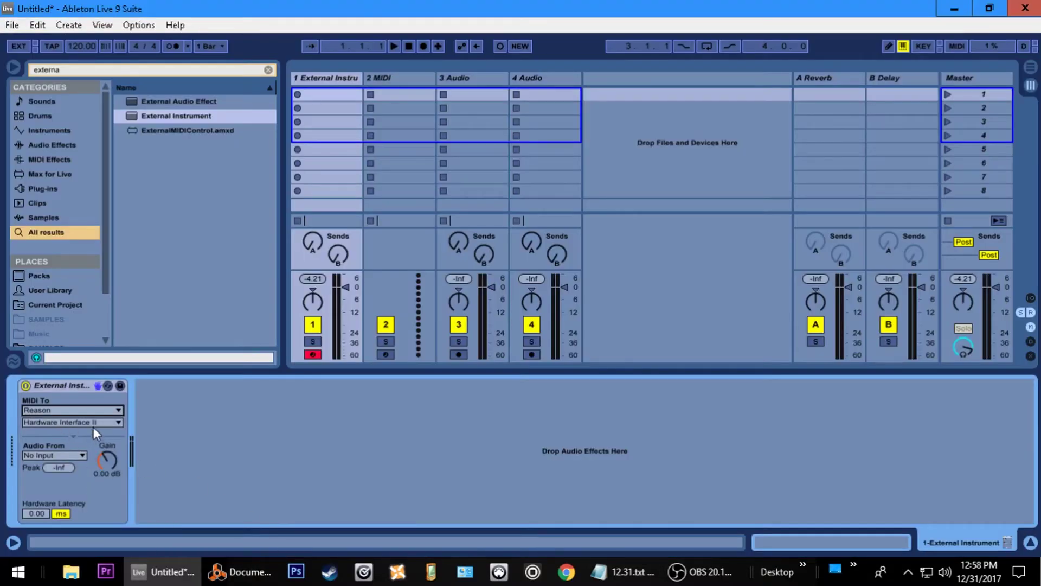
click(242, 564)
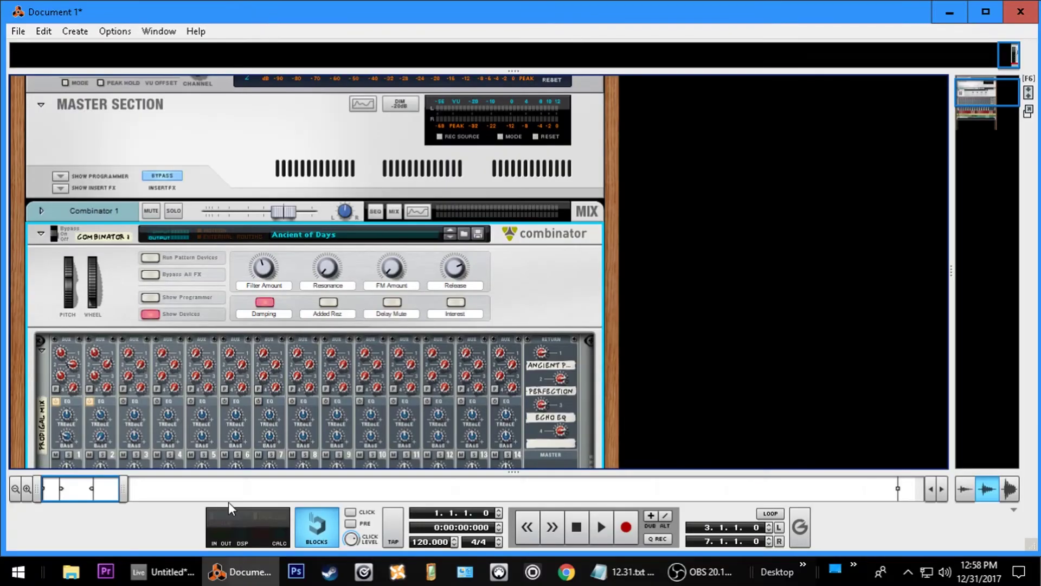
scroll(258, 261, up, 3)
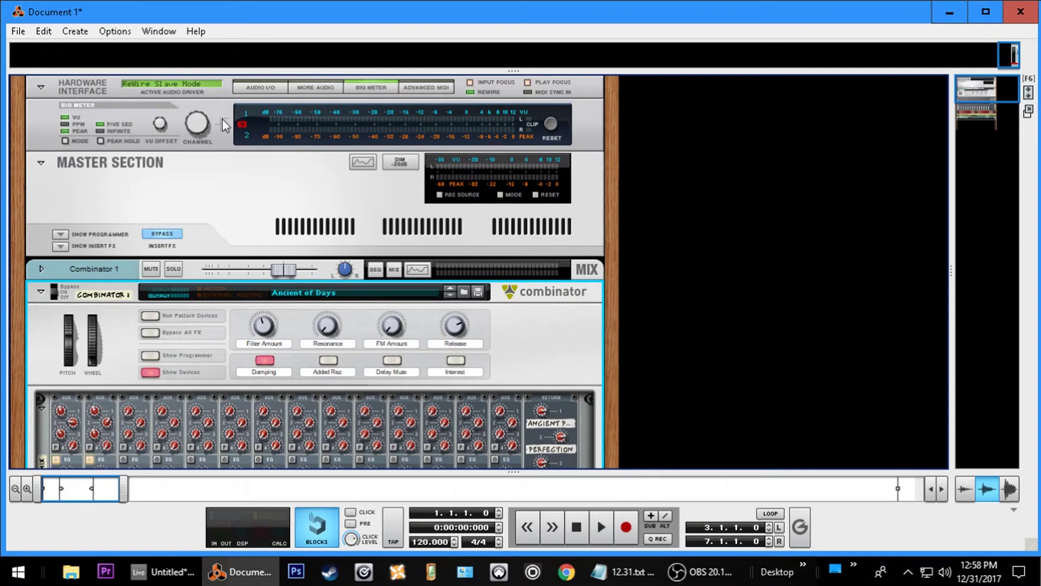
scroll(190, 223, down, 2)
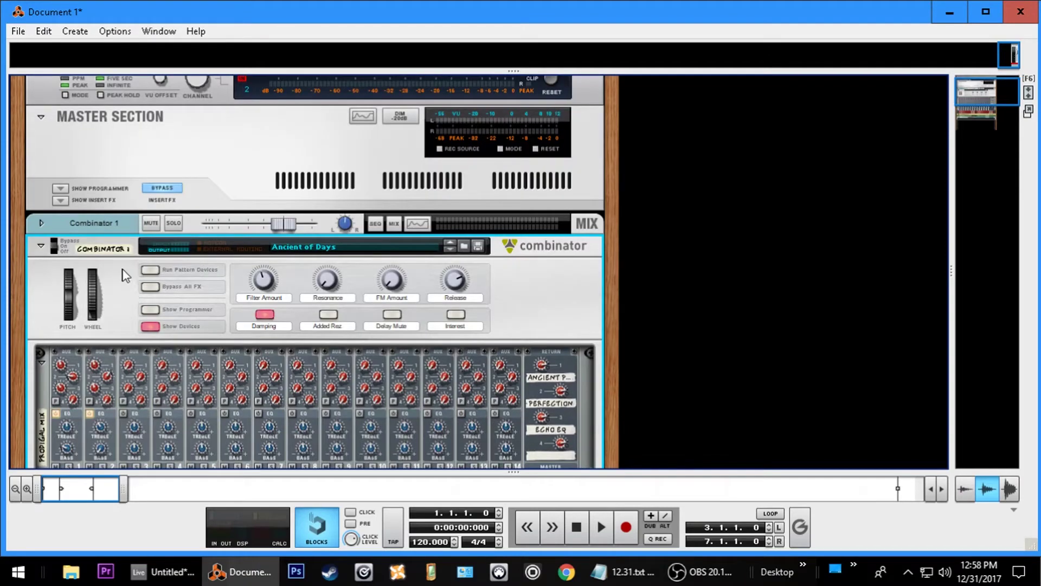
click(242, 571)
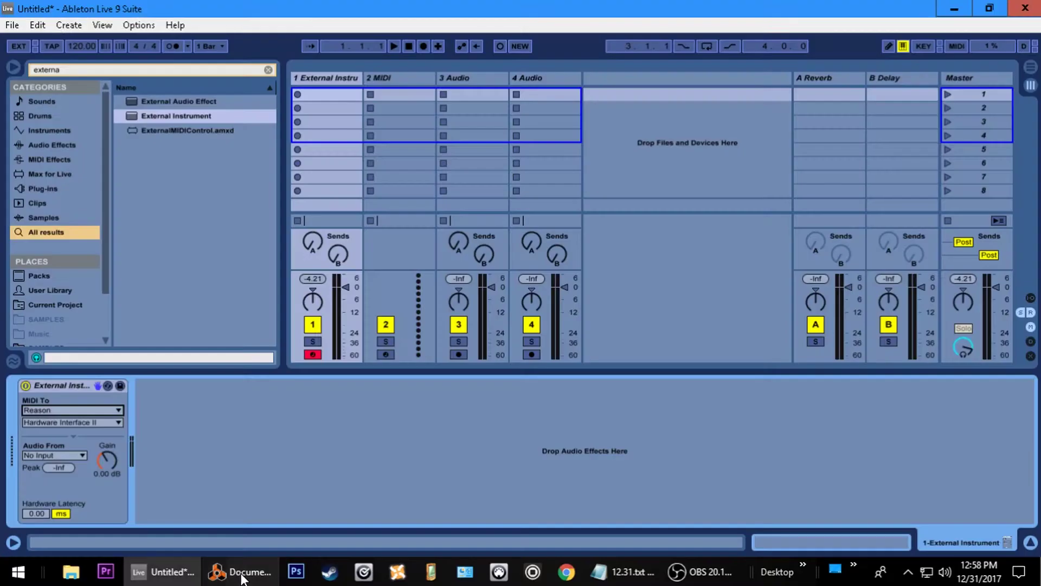
click(73, 421)
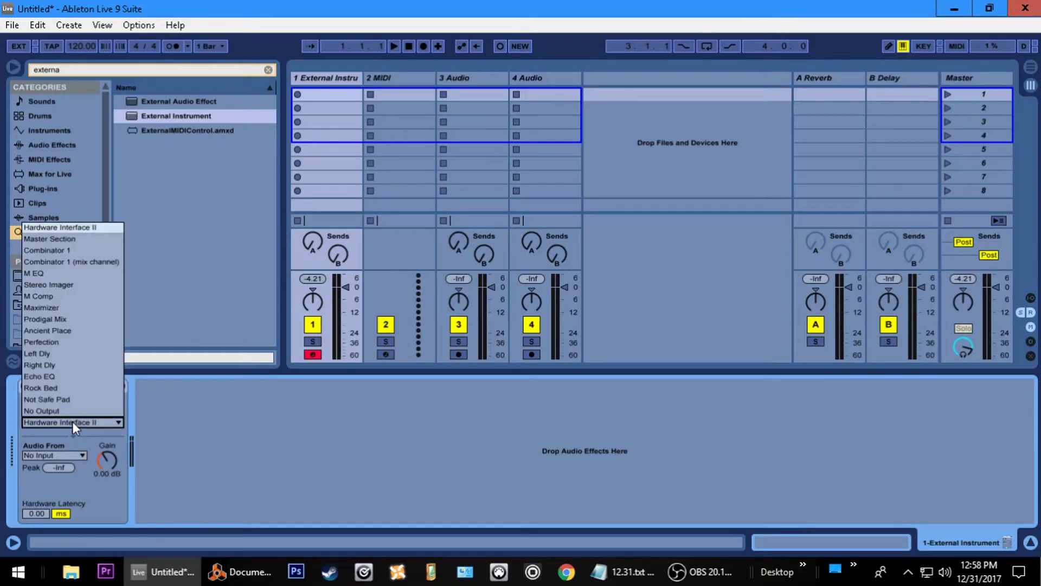
click(64, 250)
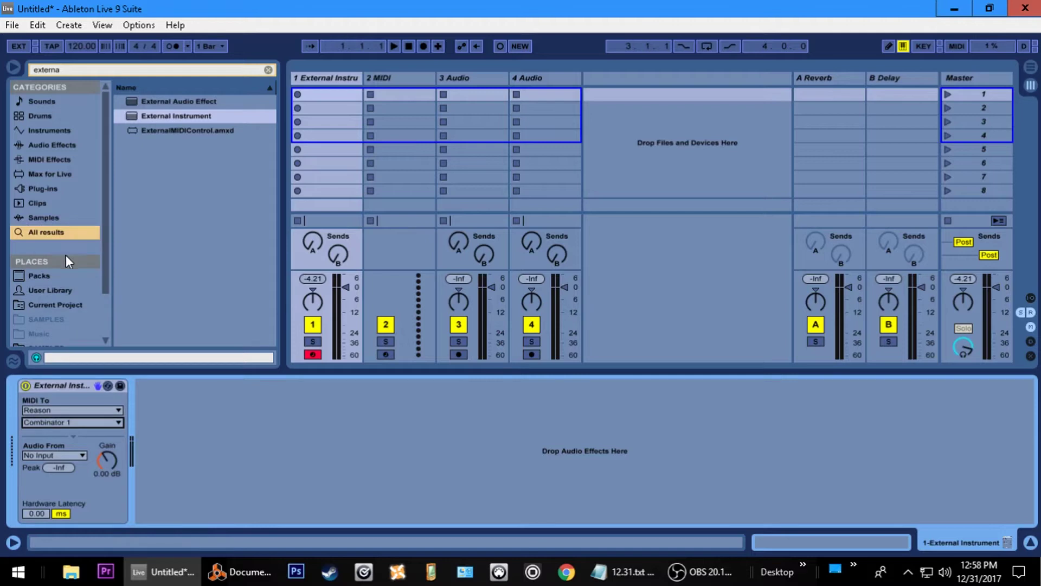
- Set the External Instrument's Audio From source to 1/2: Mix L, Mix R
click(79, 456)
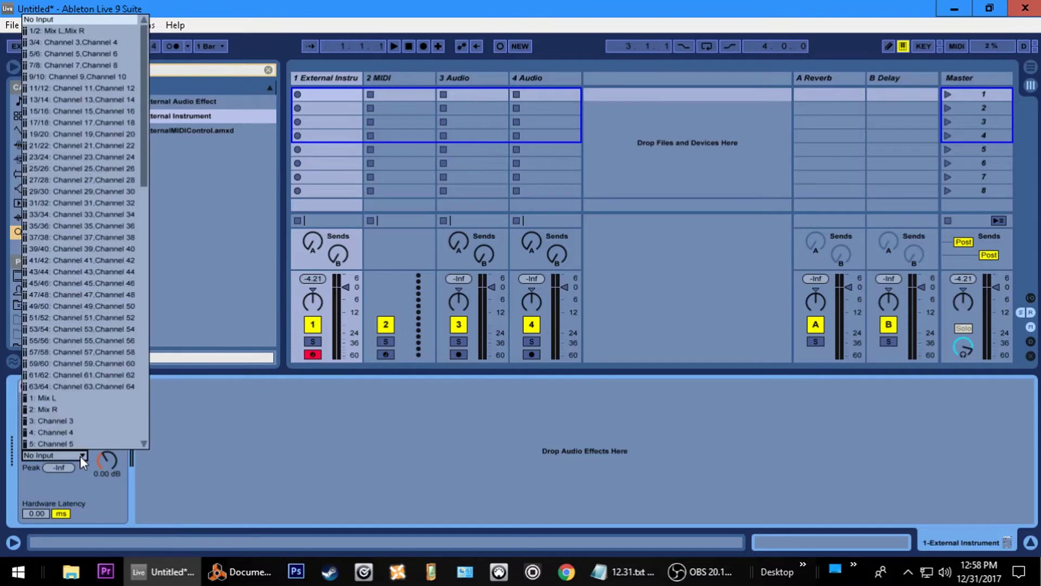
click(60, 31)
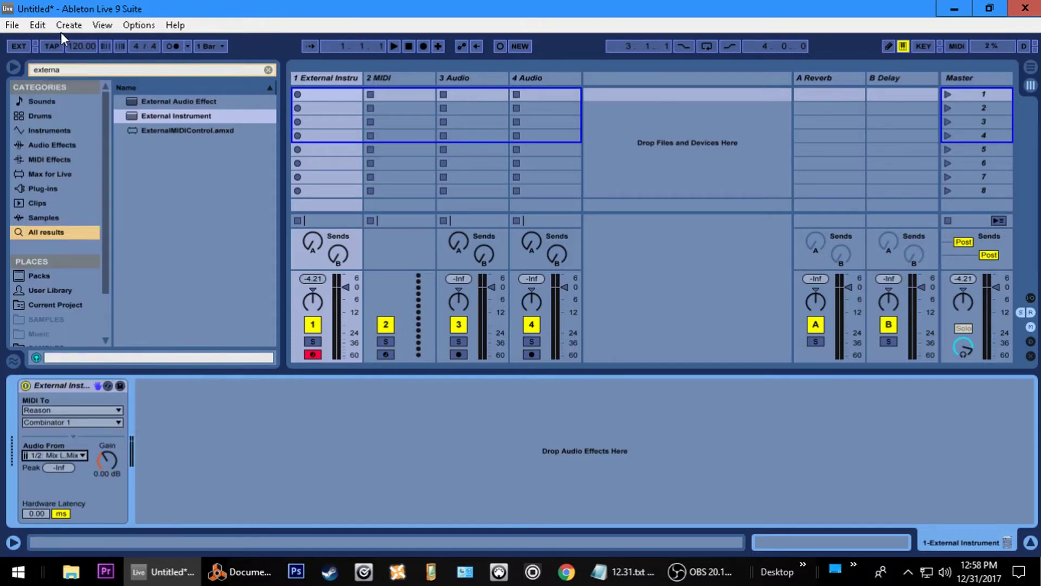
- Switch to Reason, flip the rack to its rear, and unfold the Combinator 1 mix channel
click(238, 571)
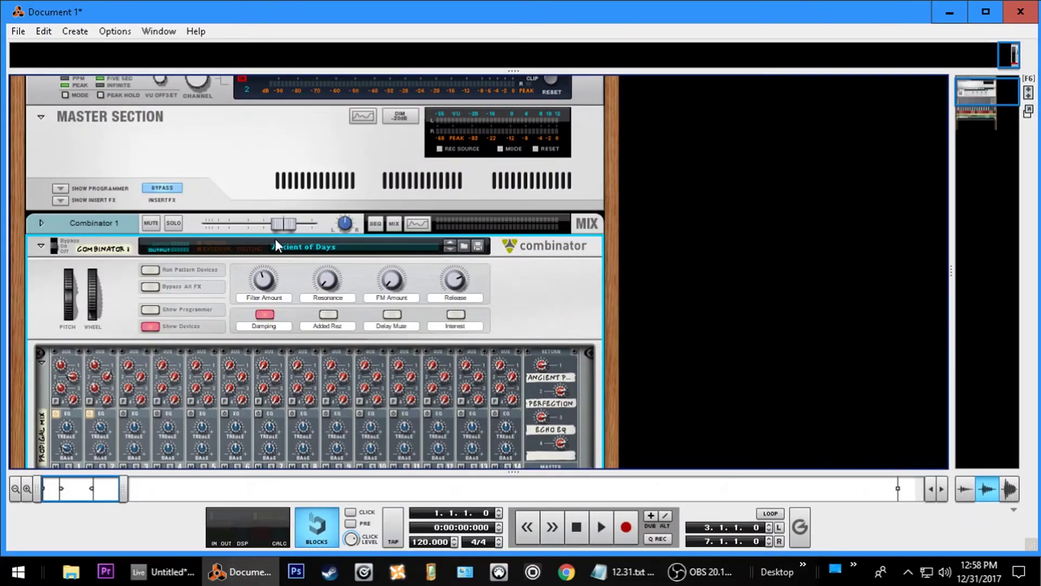
scroll(275, 241, down, 3)
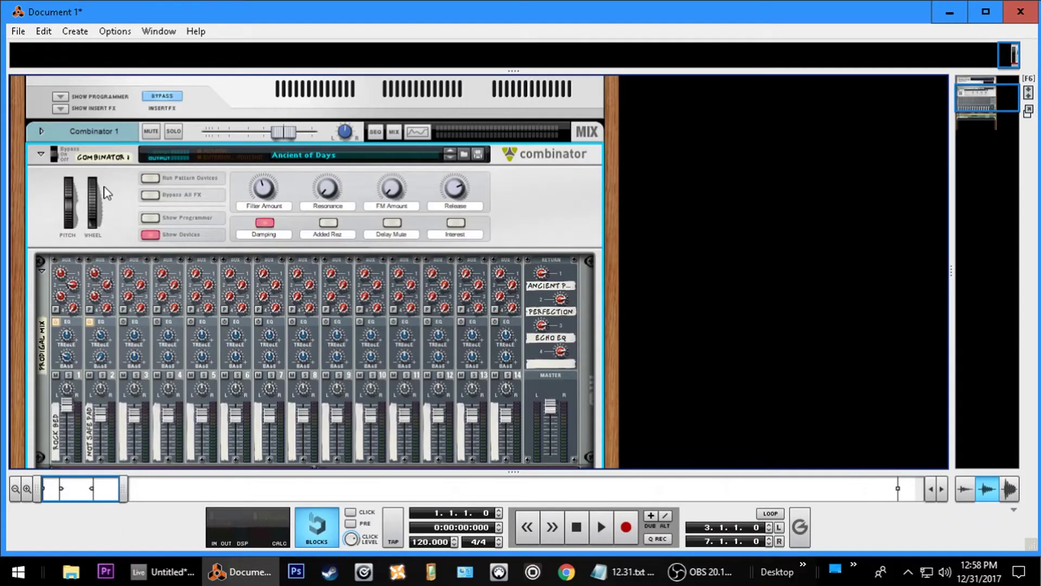
key(Tab)
scroll(156, 276, up, 3)
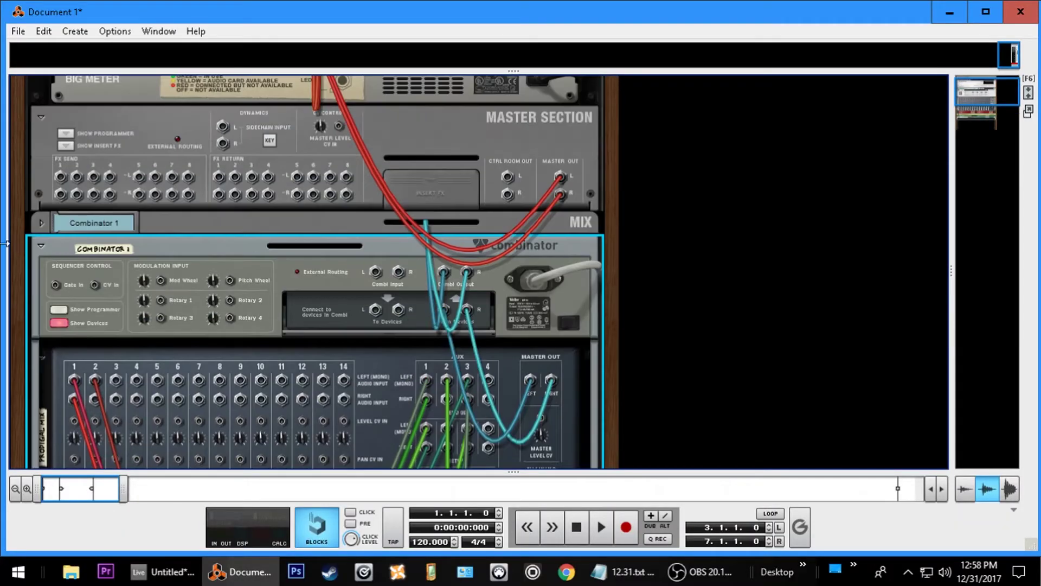
click(42, 222)
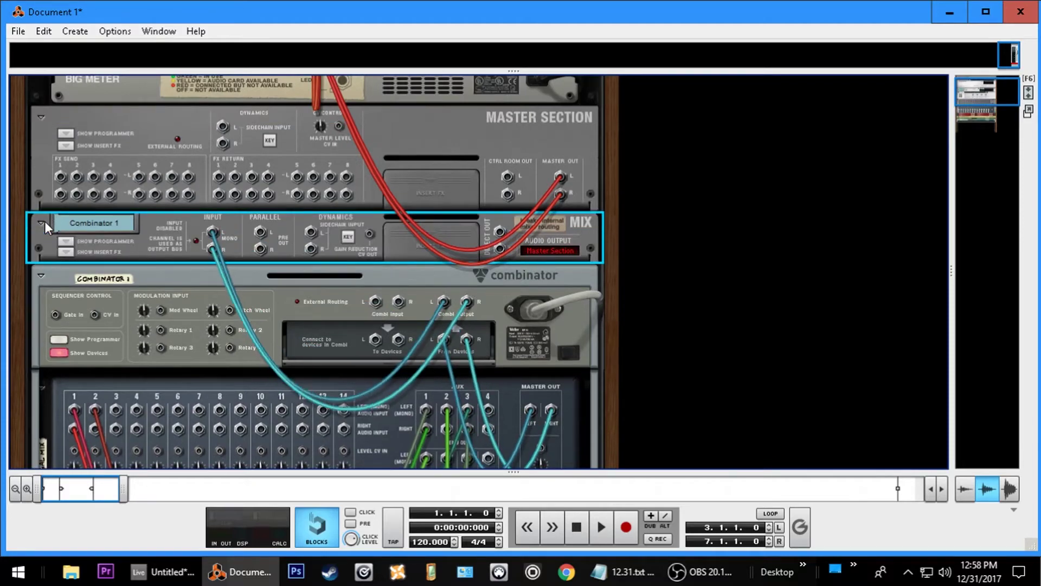
- Show the Hardware Interface's Audio I/O and cable the Combinator 1 mix channel's Direct Out to the first stereo pair of audio outputs
scroll(451, 312, up, 2)
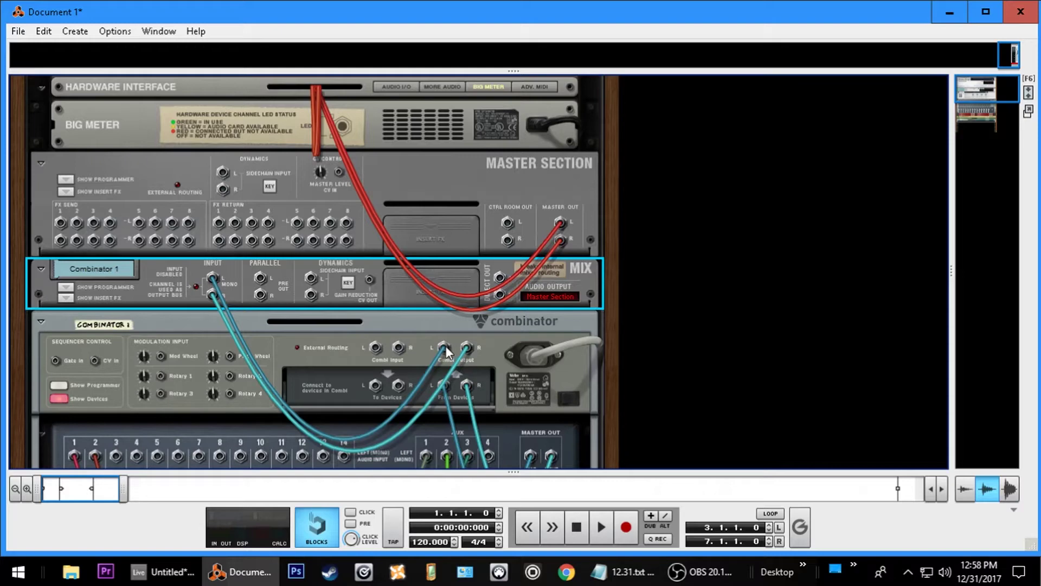
scroll(490, 340, down, 4)
scroll(444, 309, up, 4)
mouse_move(498, 274)
mouse_down()
mouse_move(592, 310)
mouse_move(498, 282)
mouse_up()
click(395, 88)
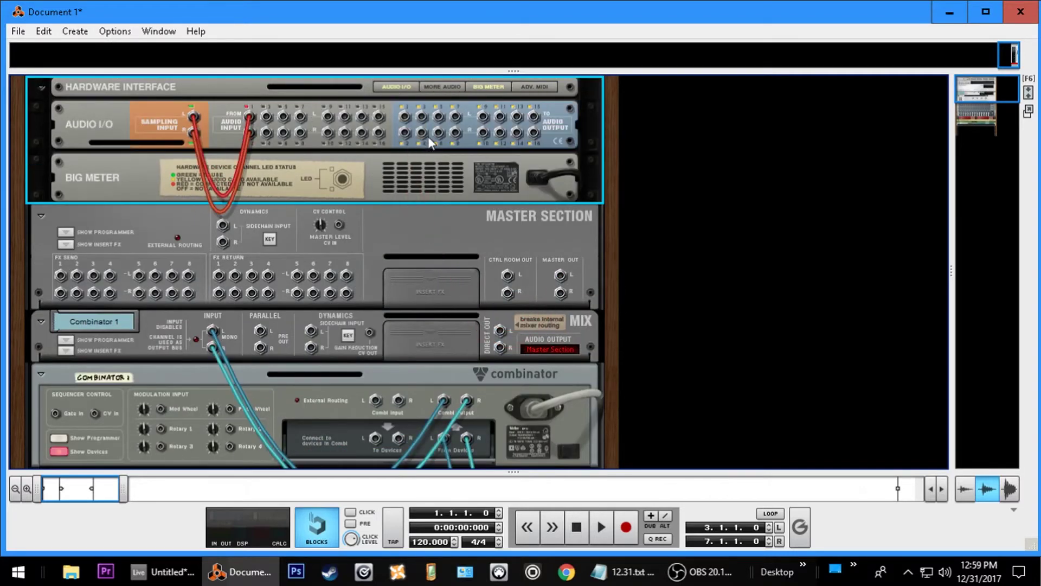
drag(499, 329, 404, 117)
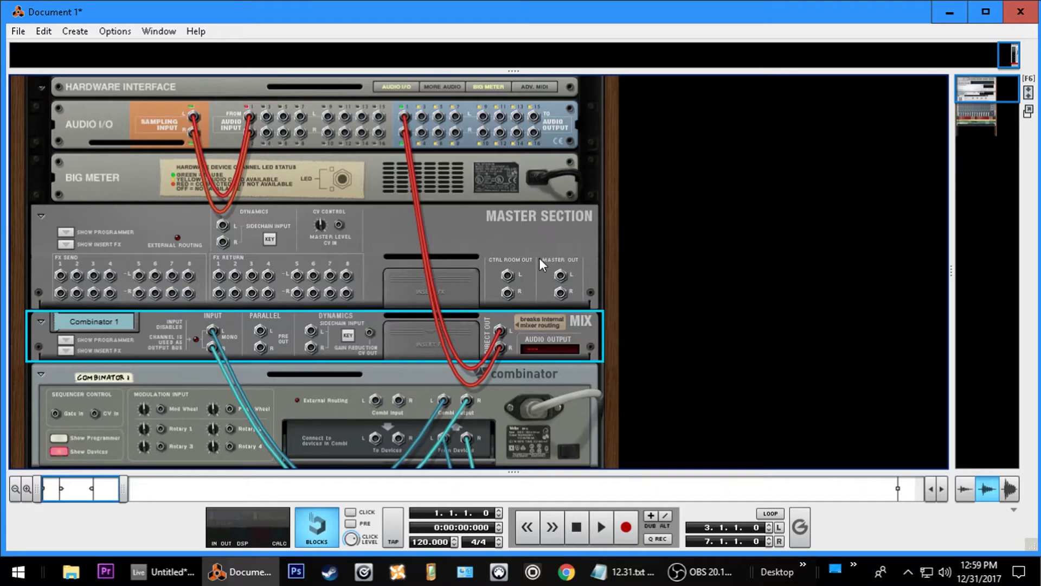
- Review the rear cabling of the Combinator and its mix channel, and flip the rack back to its front
scroll(539, 260, down, 3)
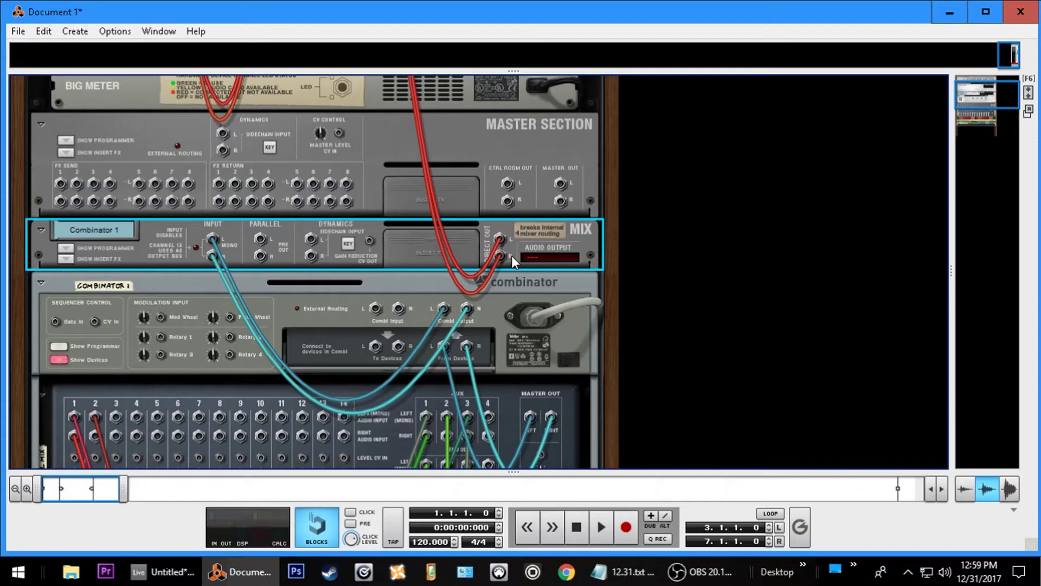
scroll(512, 255, up, 1)
click(193, 329)
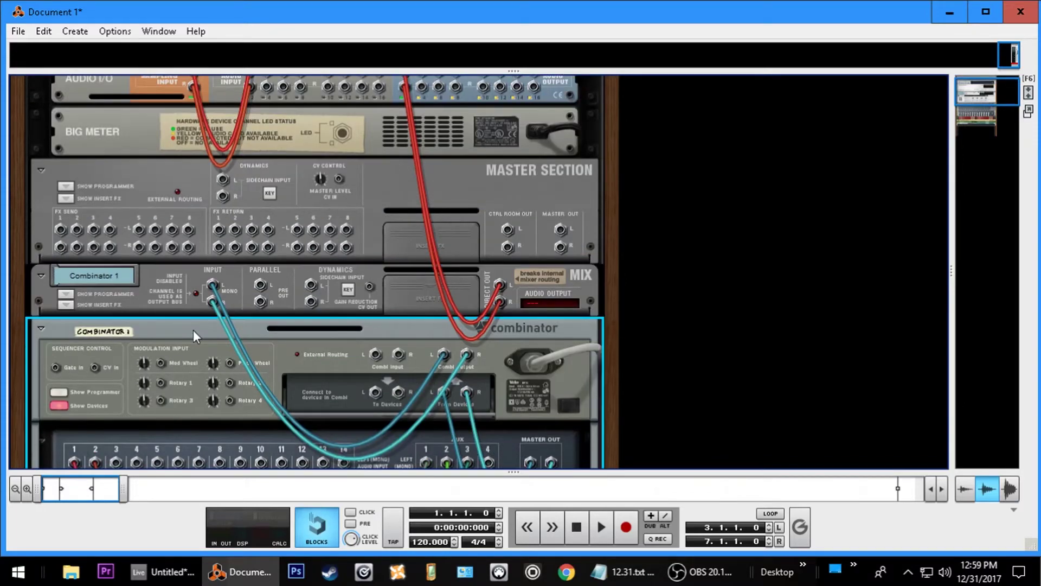
scroll(447, 189, up, 1)
key(Tab)
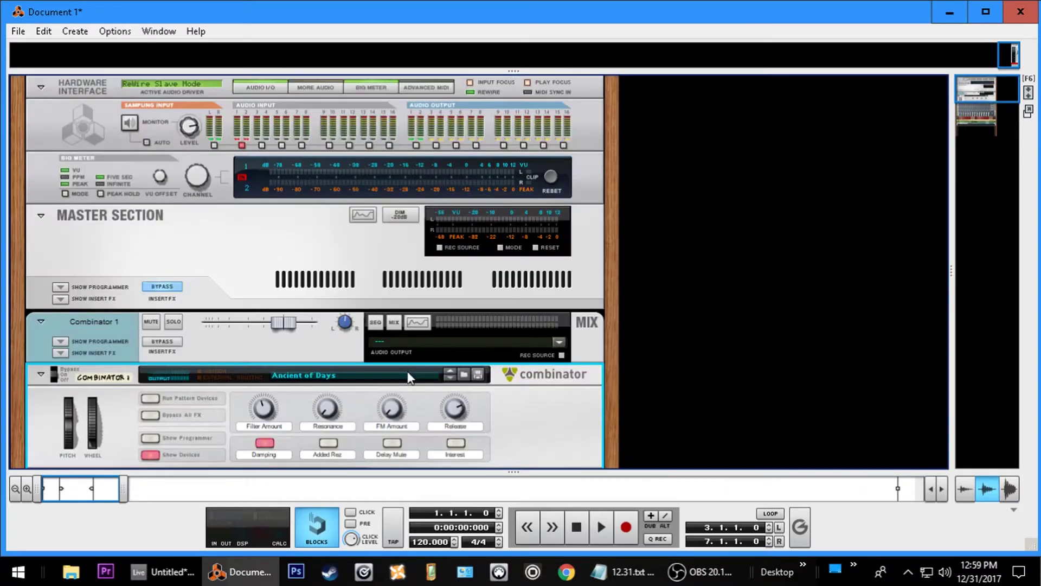
key(Tab)
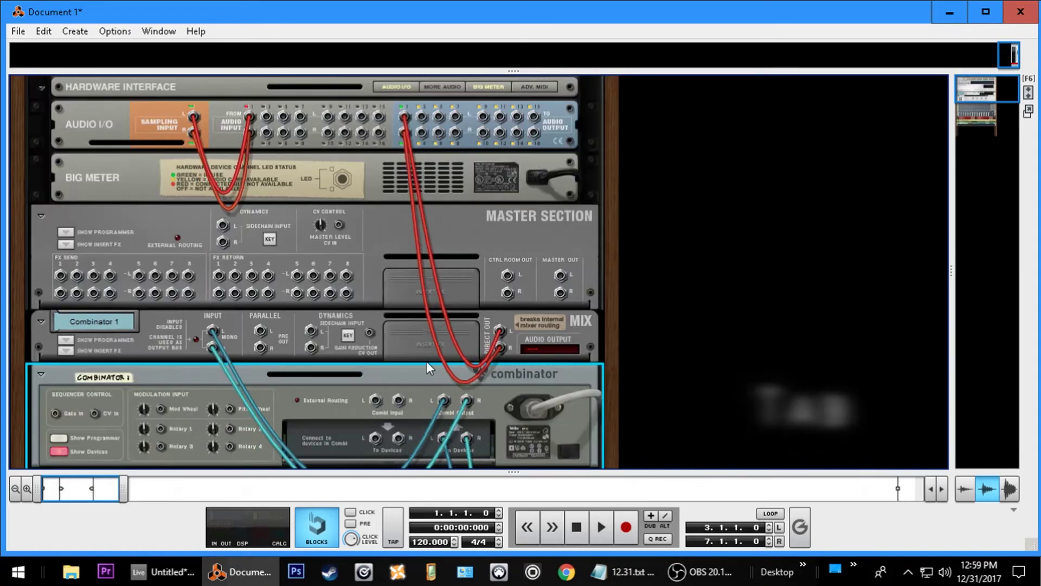
key(Tab)
key(Tab)
key(Tab)
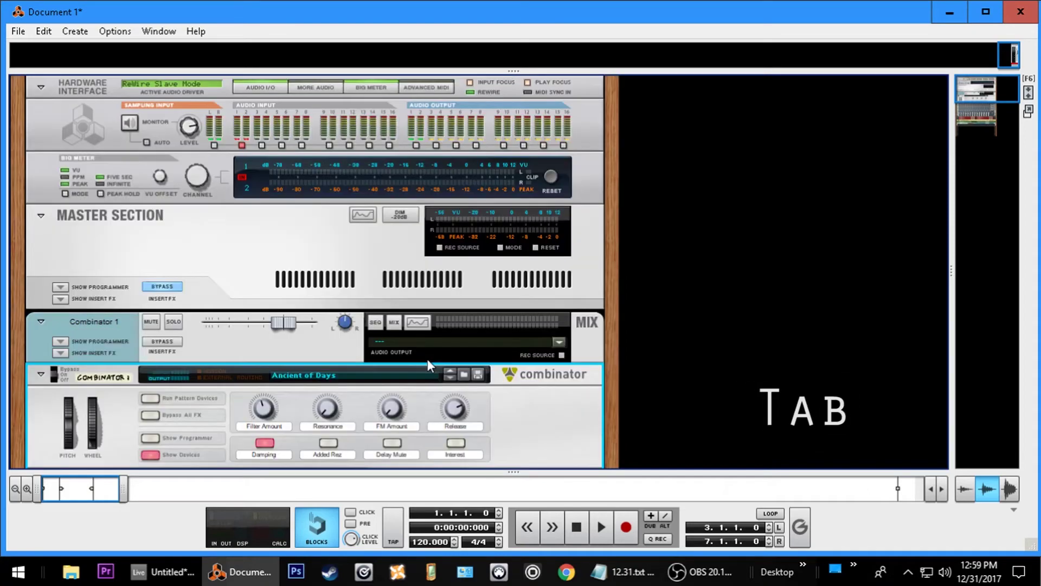
- Return to Ableton Live and check the External Instrument's Audio From choices without changing the source
click(239, 580)
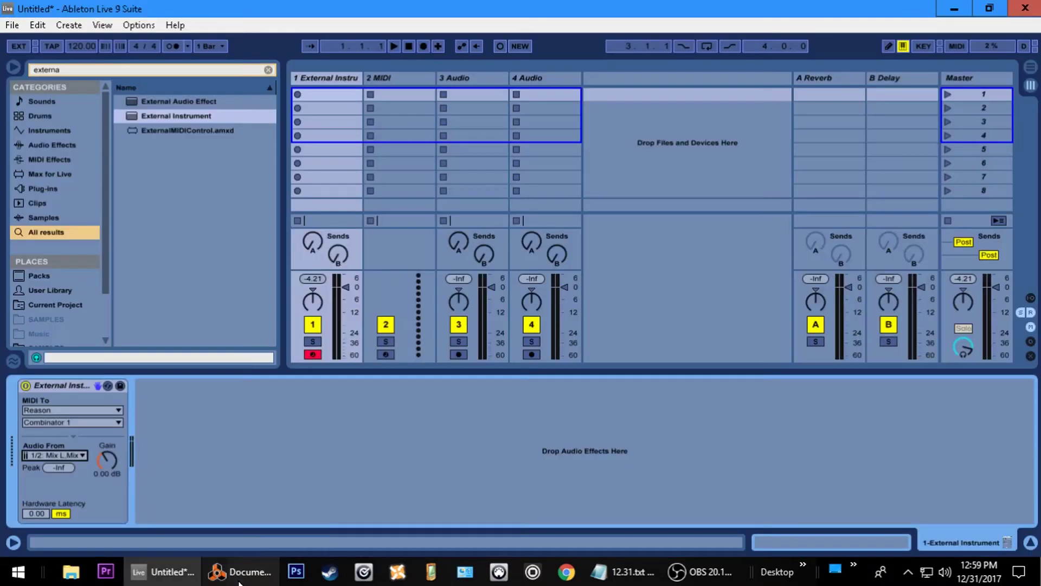
click(63, 457)
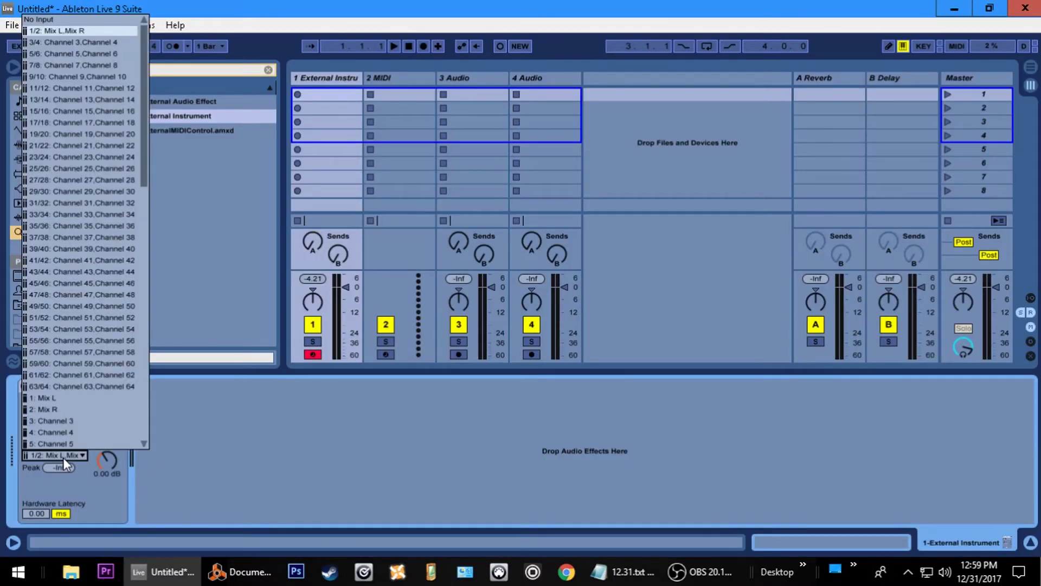
click(63, 457)
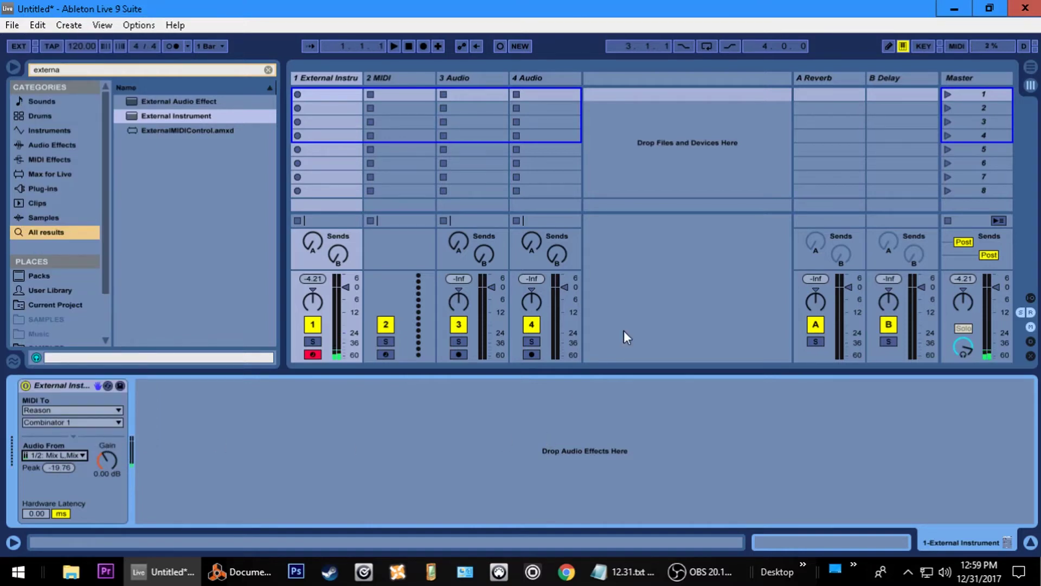
- Add the ExternalMIDIControl.amxd device to the External Instrument track from the browser's search results
click(356, 76)
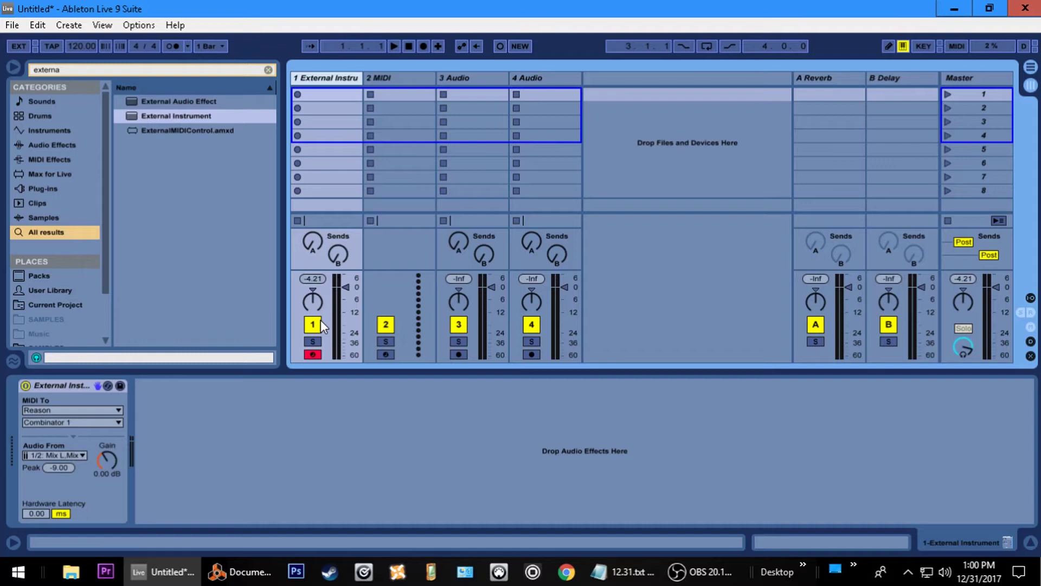
key(ctrl+f)
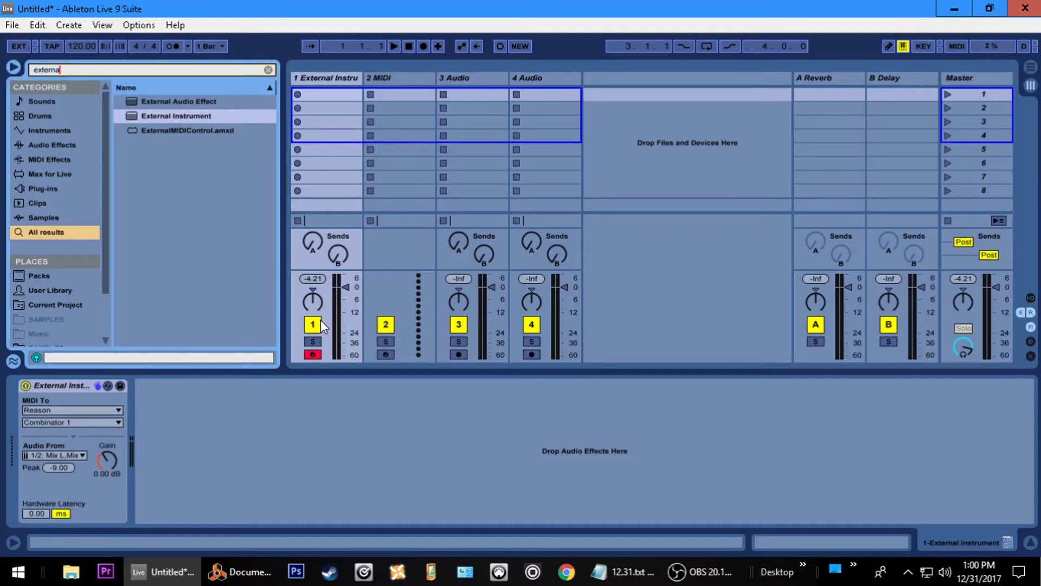
key(Down)
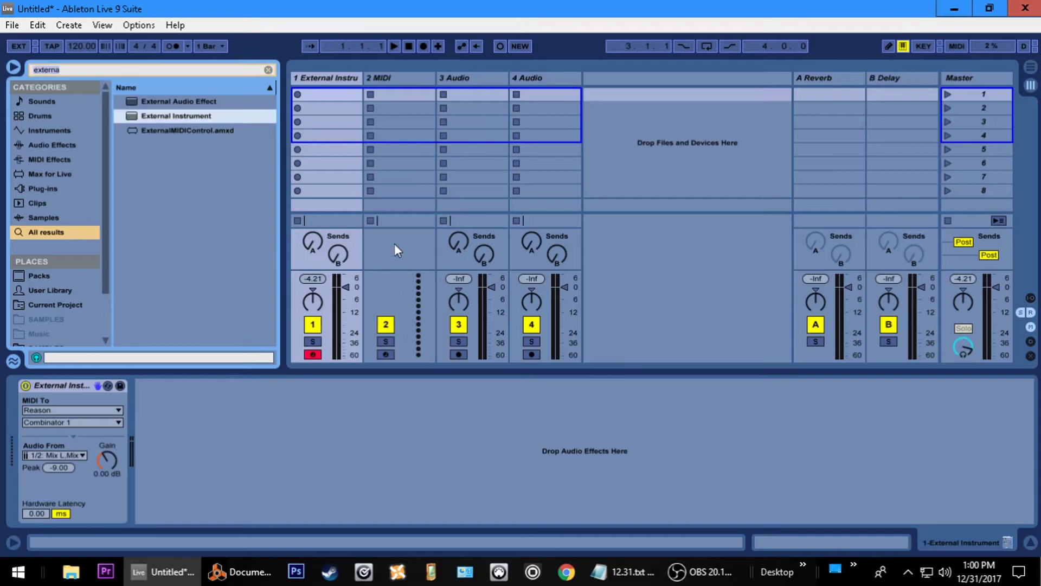
click(186, 130)
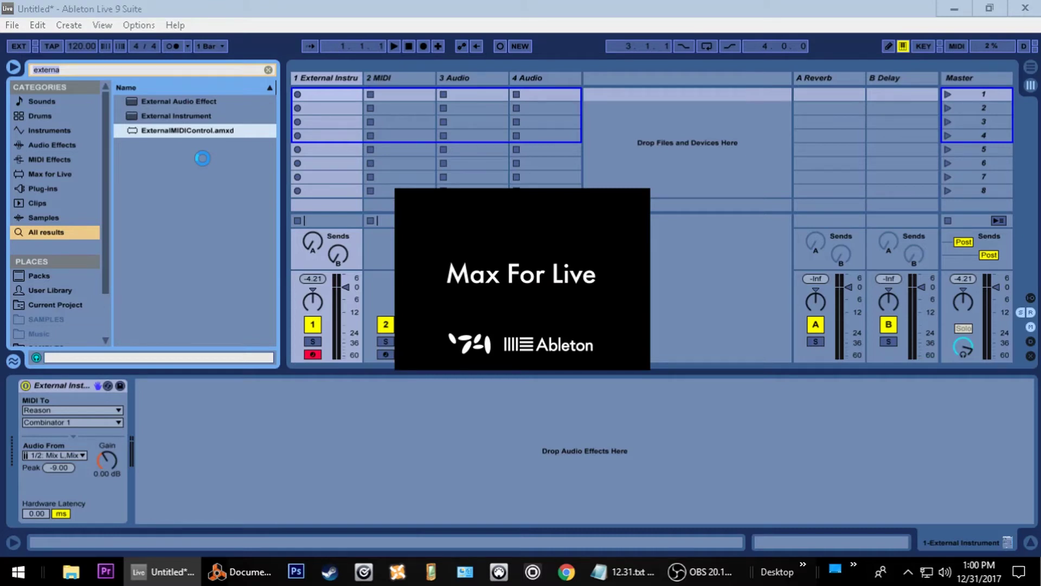
click(170, 384)
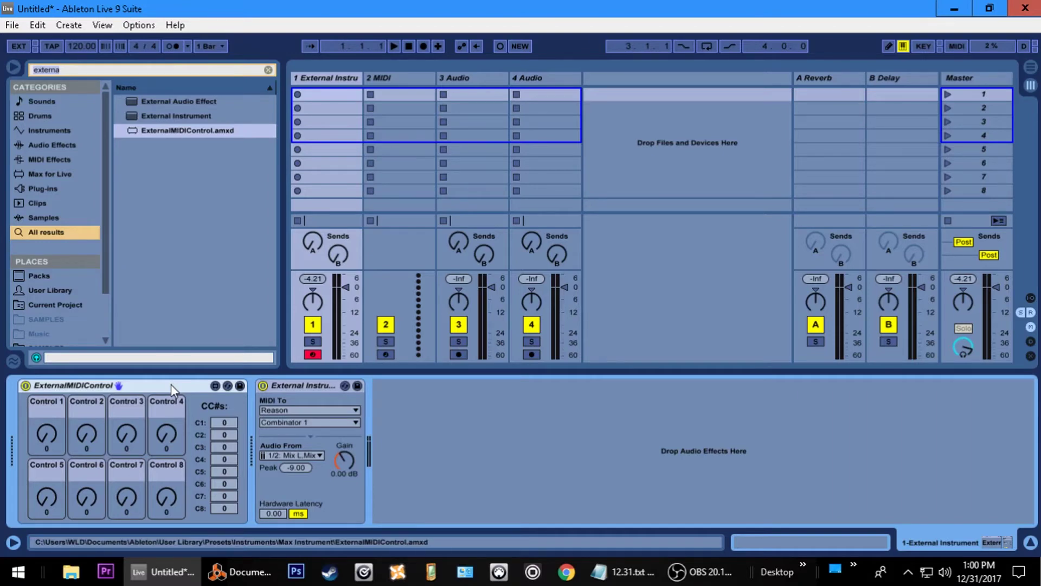
- Check the Combinator's rotary controls in Reason, and set ExternalMIDIControl's C1 CC number to 71 in Ableton Live
click(252, 582)
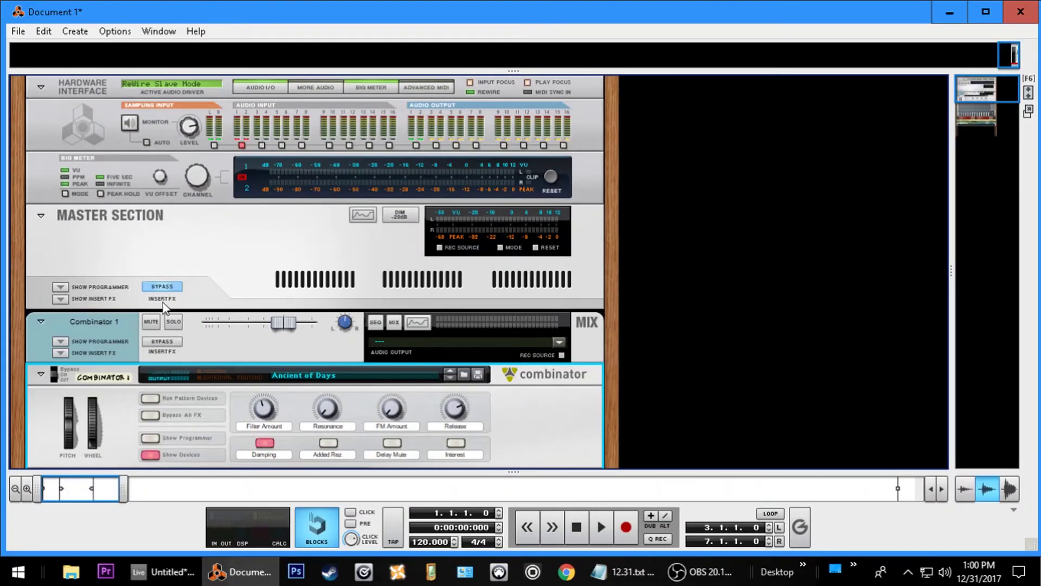
scroll(164, 306, down, 3)
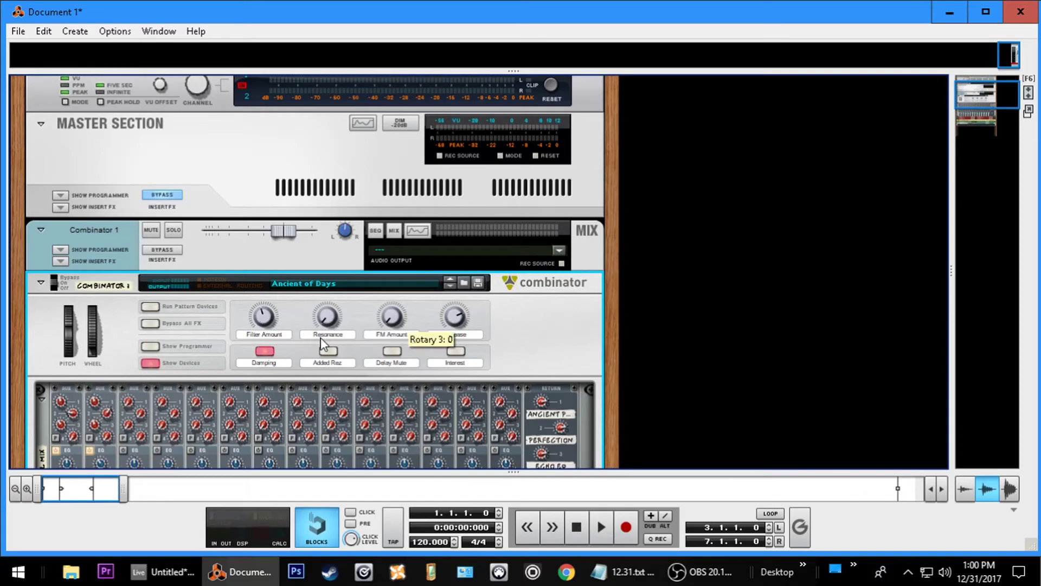
click(241, 582)
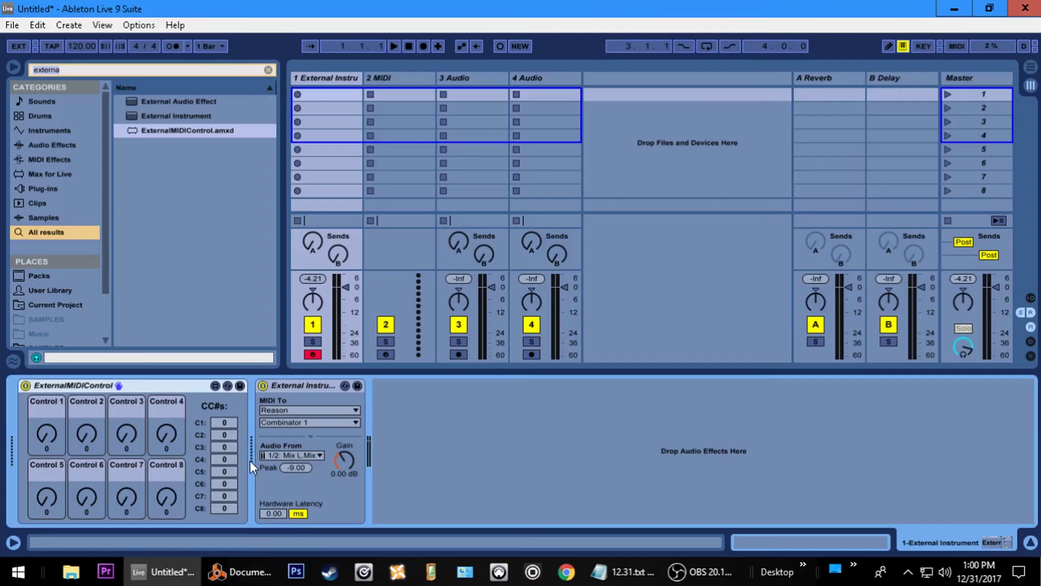
click(226, 425)
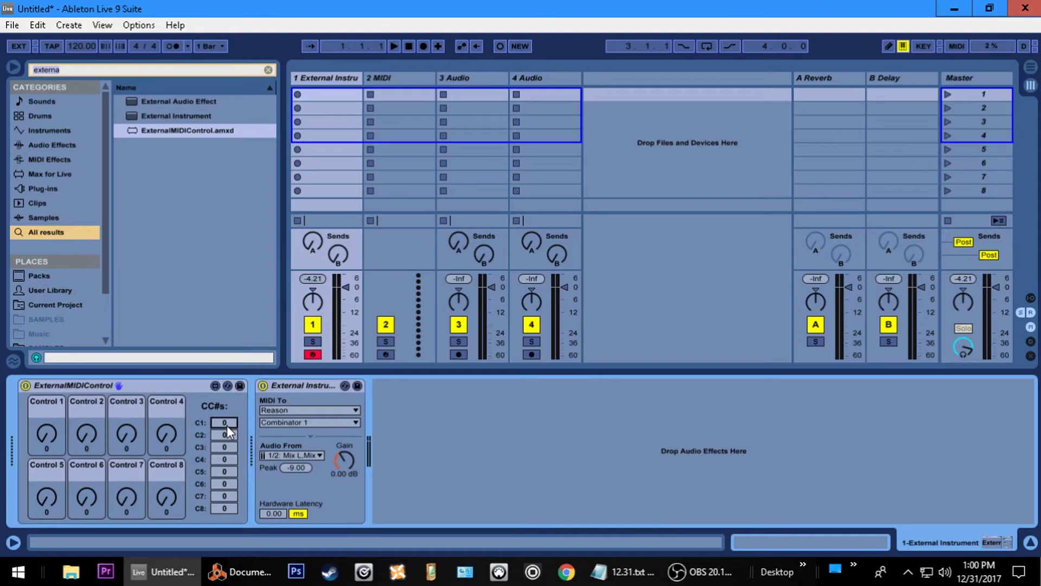
text(71)
- Turn ExternalMIDIControl's Control 1 up to about 83 in Ableton Live and compare the Combinator's Filter Amount knob in Reason
click(239, 571)
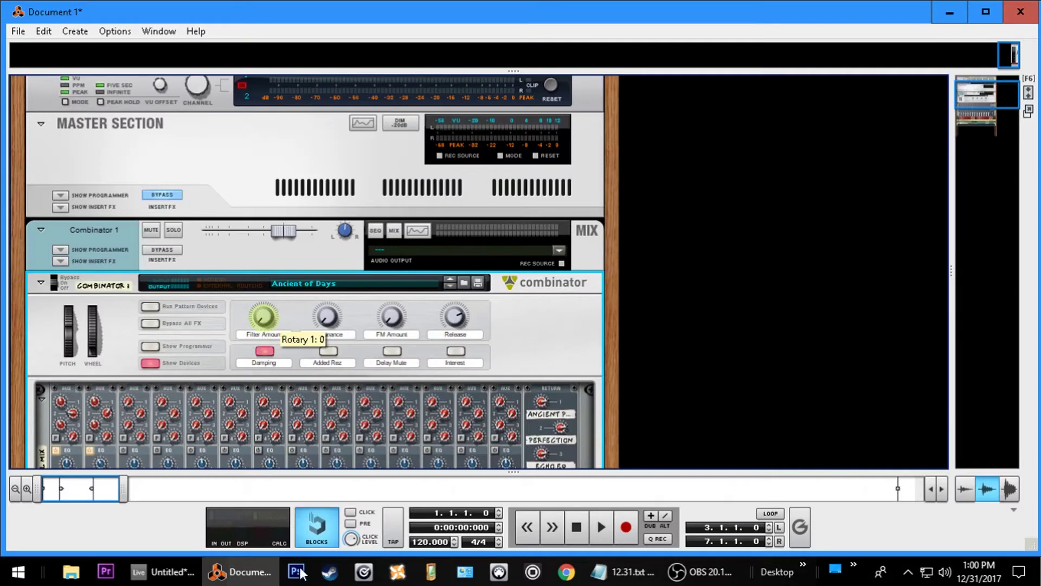
click(163, 571)
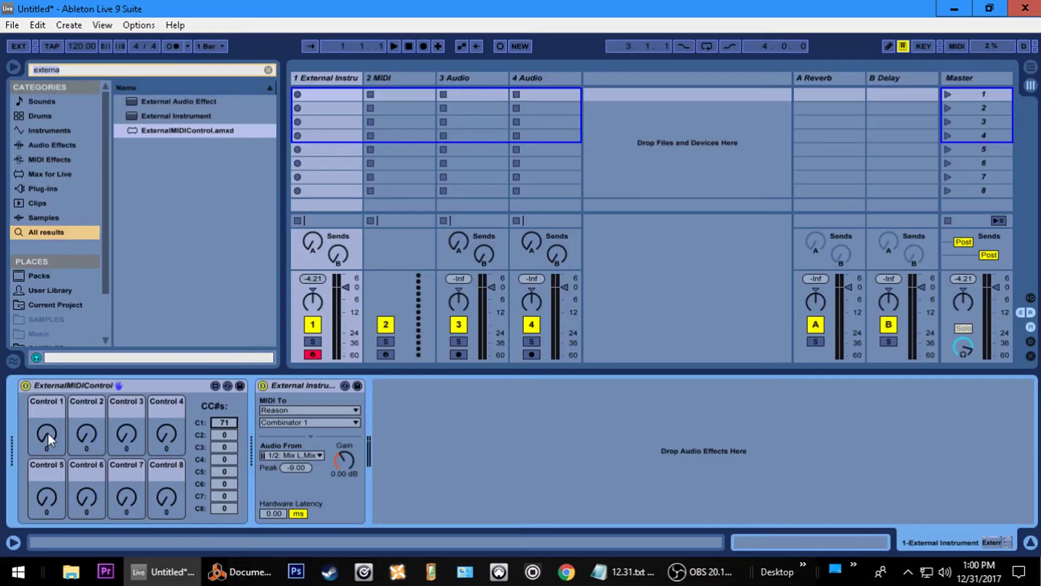
drag(48, 432, 48, 391)
click(243, 574)
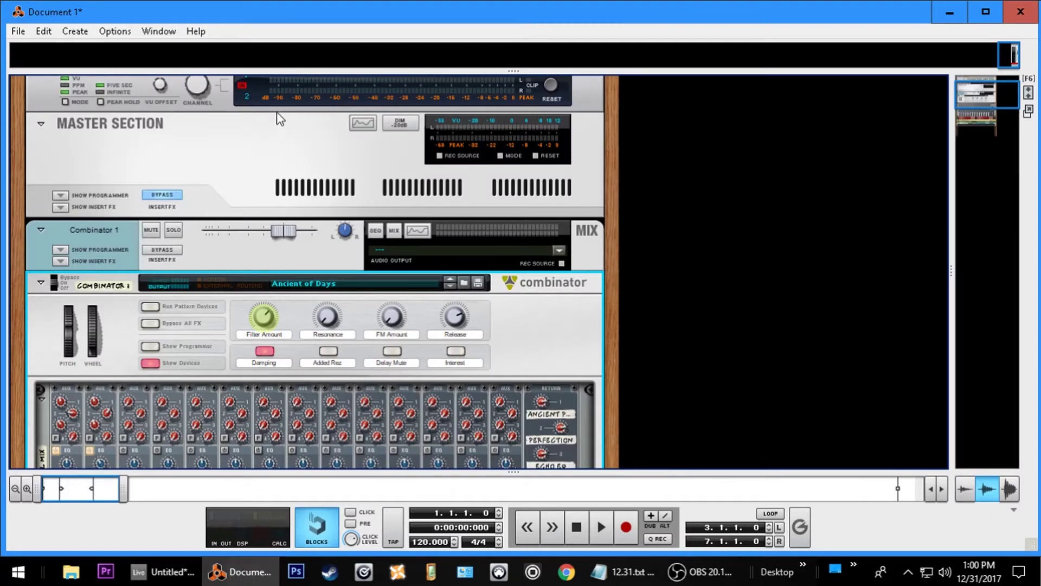
- Restore the Reason window from full size, place it beside Live's ExternalMIDIControl device, and check the Filter Amount knob's value
click(990, 12)
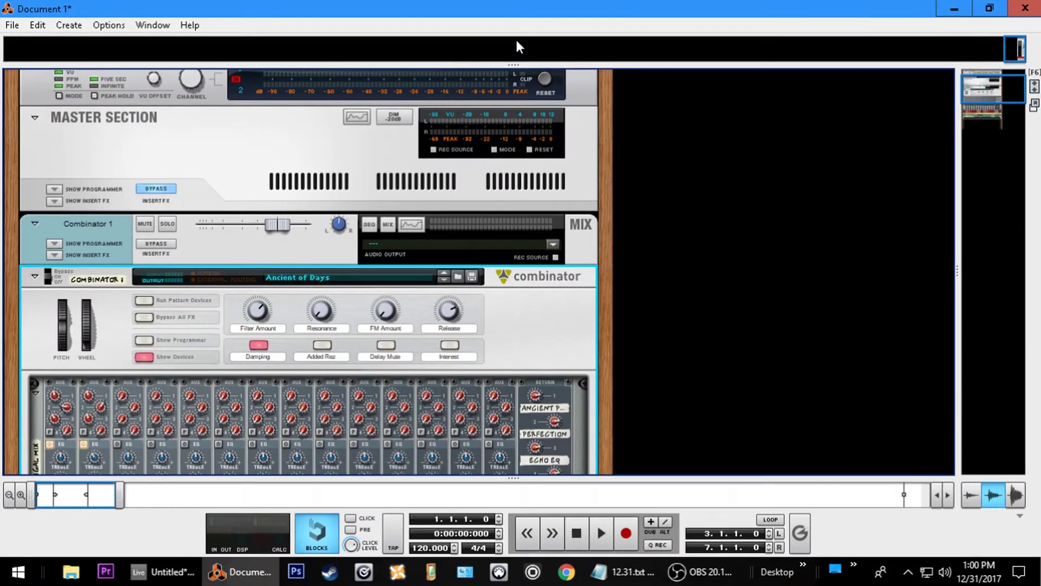
click(993, 7)
drag(278, 19, 775, 44)
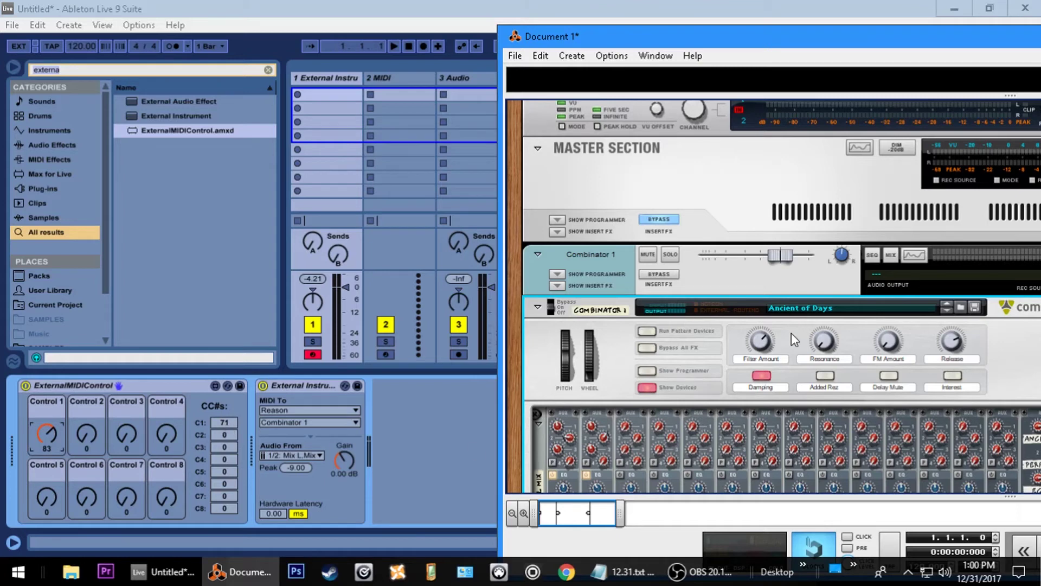
mouse_move(762, 346)
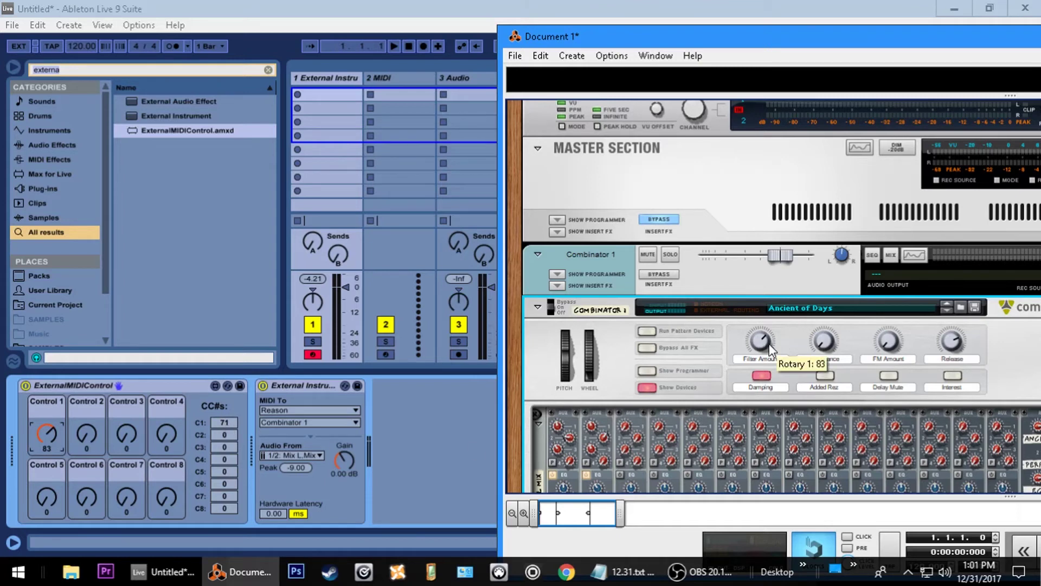
- Compare ExternalMIDIControl's Control 1 in Ableton Live with the Combinator's Filter Amount knob in Reason
click(390, 413)
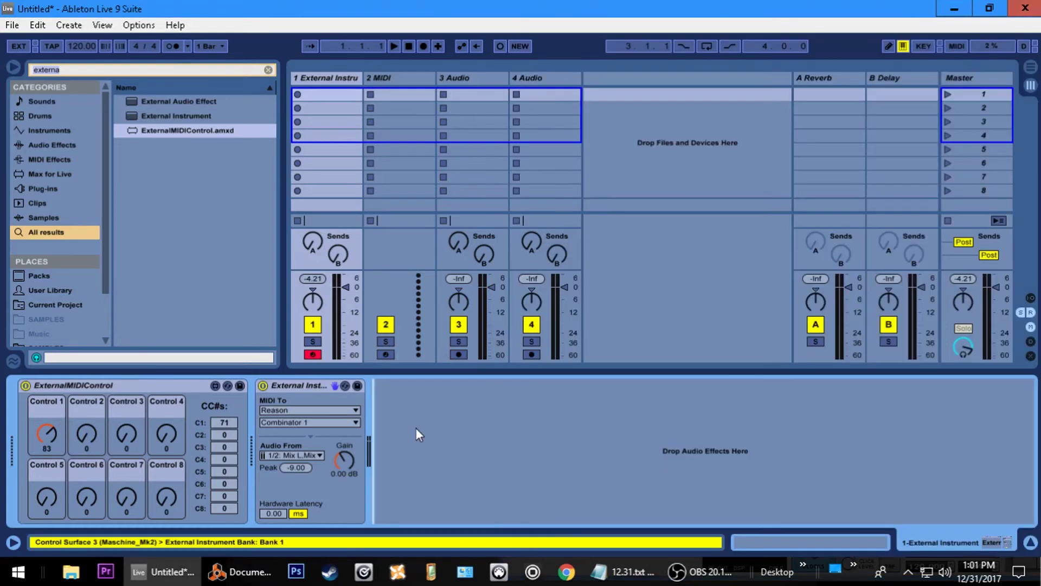
click(239, 571)
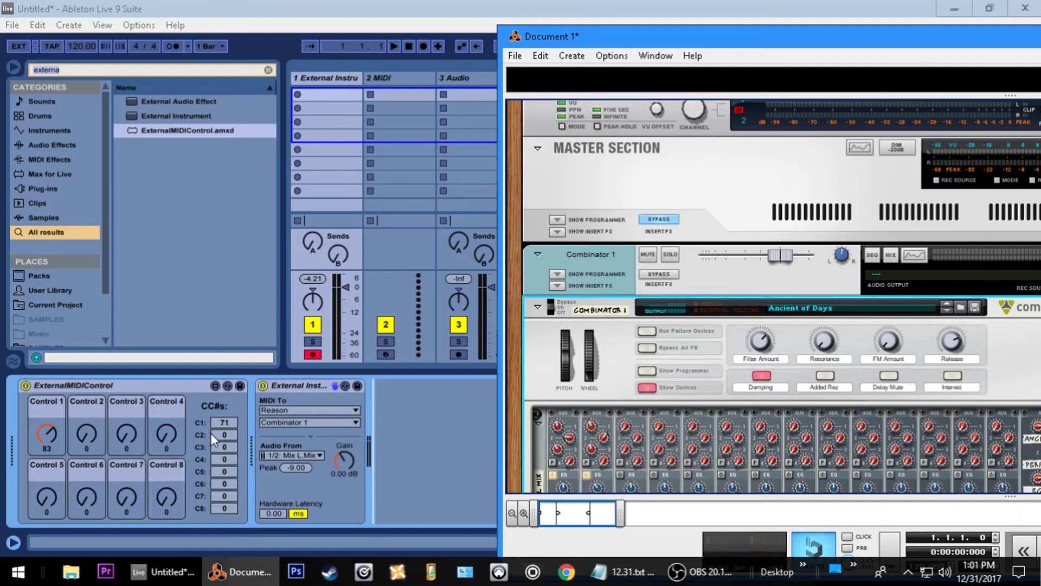
click(44, 432)
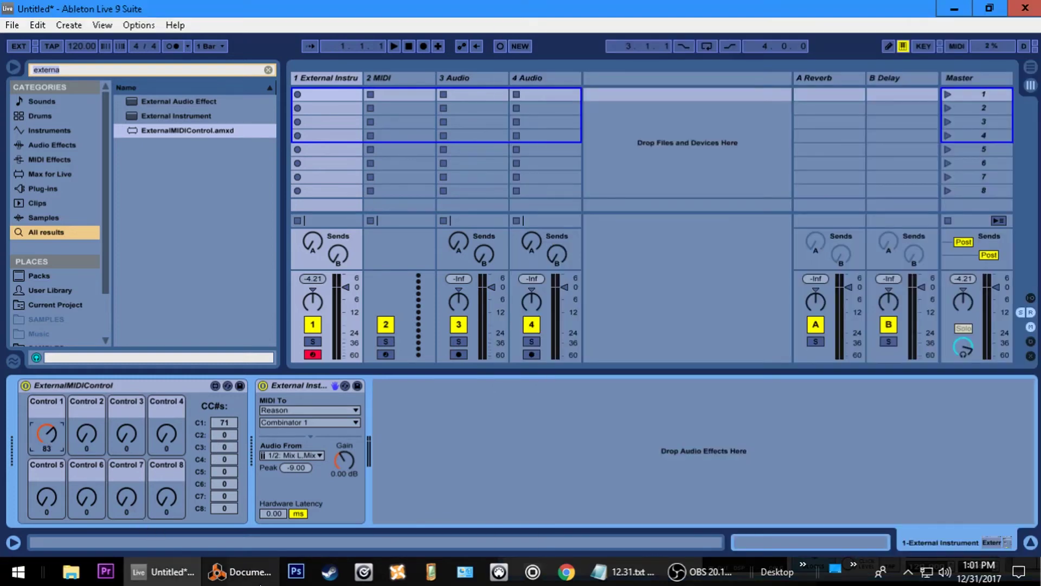
click(239, 571)
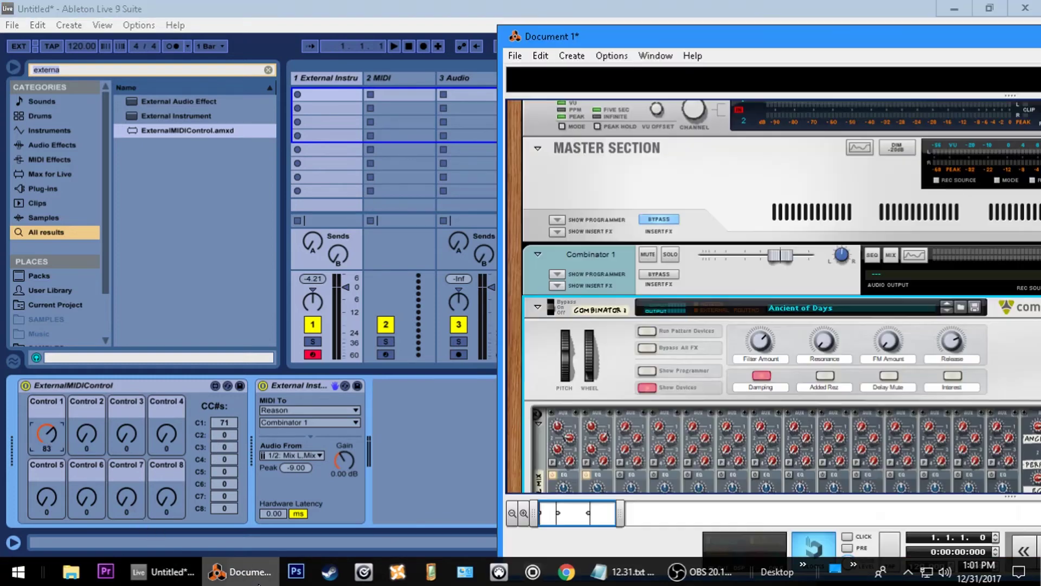
- Turn ExternalMIDIControl's Control 1 down to 20 in Ableton Live and check the Filter Amount knob in Reason
click(54, 434)
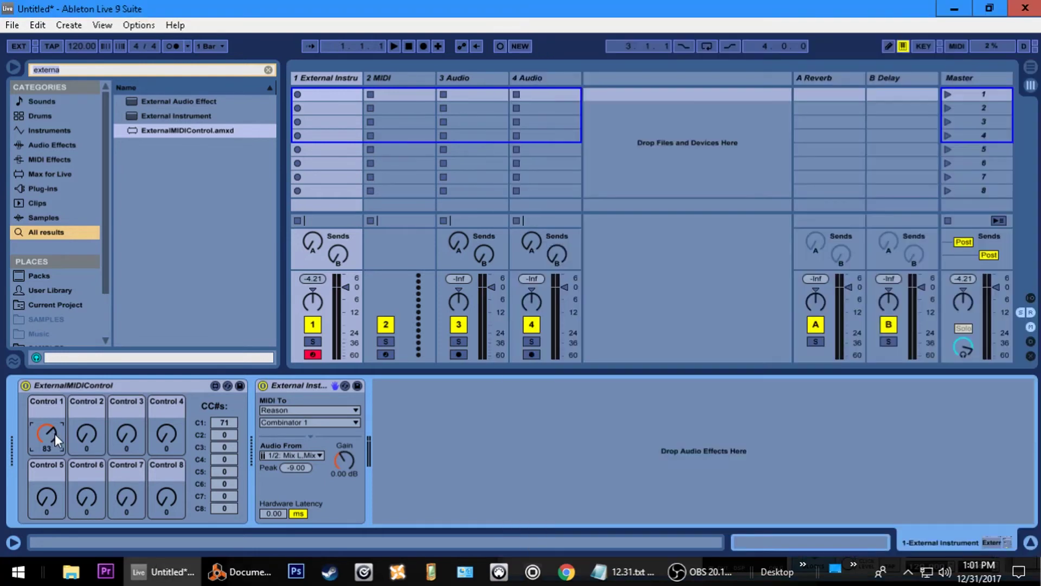
drag(54, 433, 54, 461)
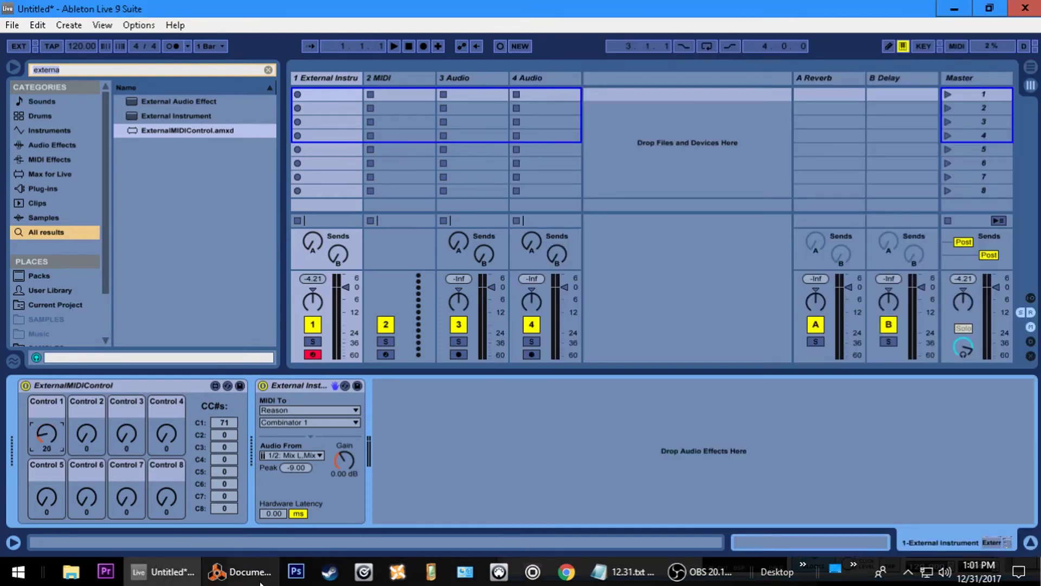
click(239, 571)
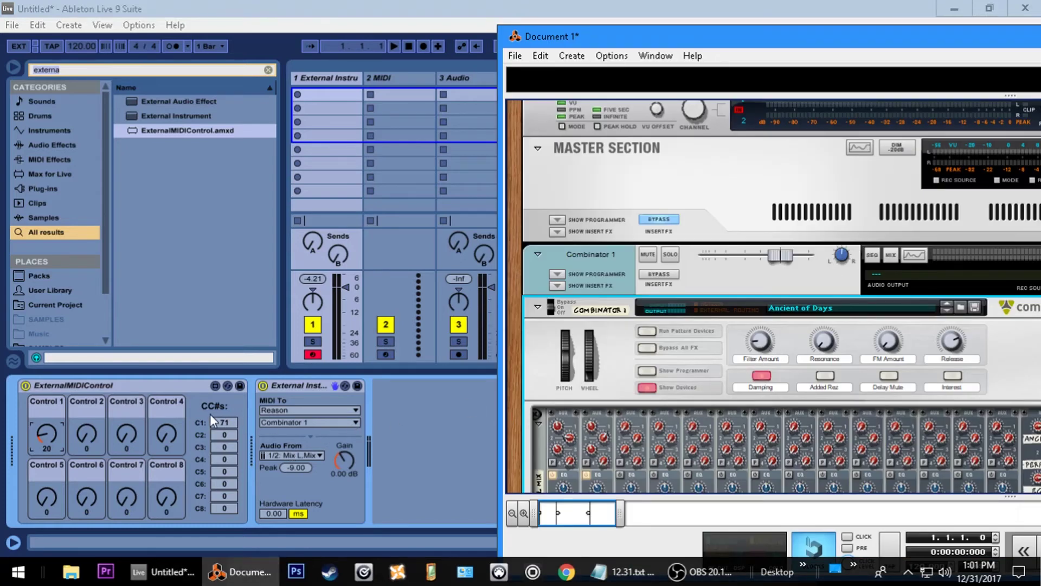
- Raise ExternalMIDIControl's Control 1 to 50 in Ableton Live and check the Combinator's Filter Amount knob in Reason
click(424, 440)
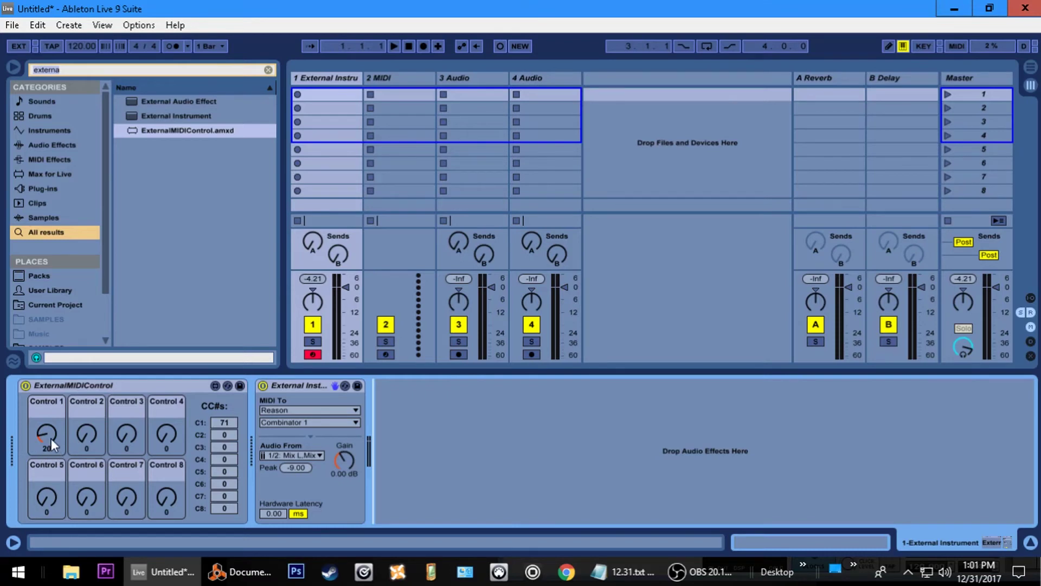
mouse_move(50, 438)
mouse_down()
mouse_move(50, 385)
mouse_move(50, 438)
mouse_move(49, 411)
mouse_move(50, 421)
mouse_up()
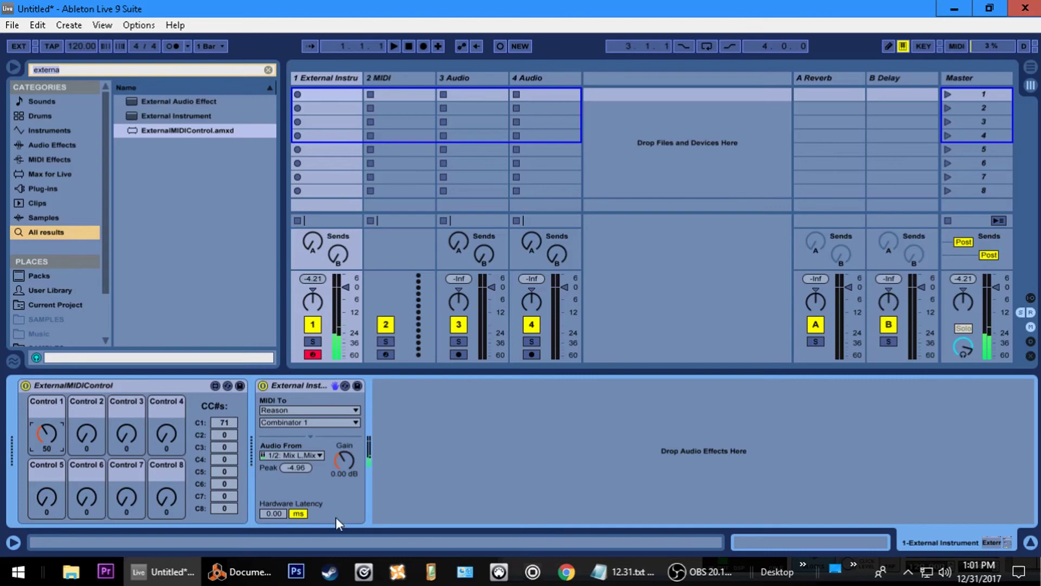
click(267, 564)
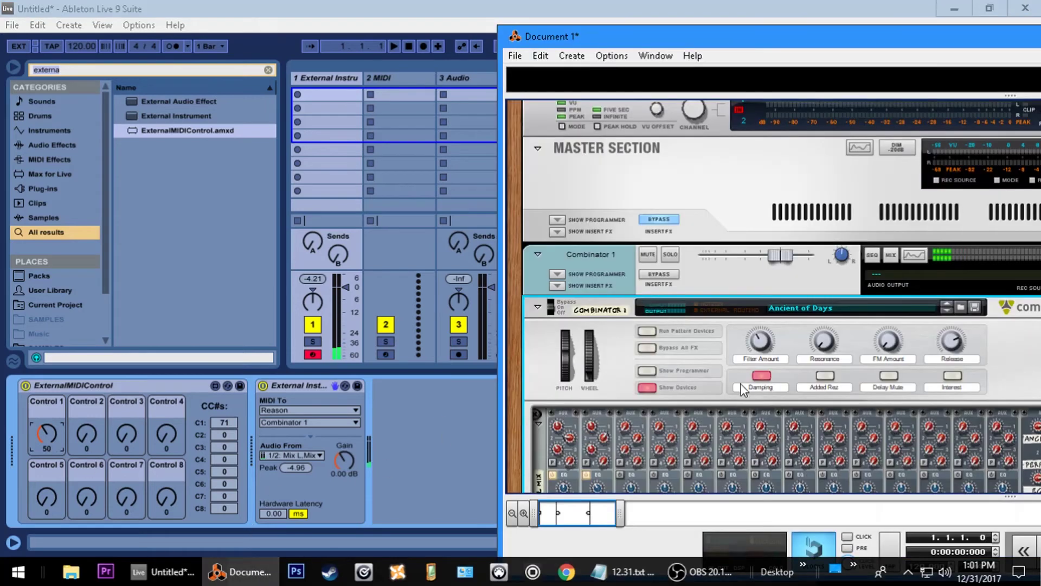
- Set ExternalMIDIControl's CC numbers for C2 through C8 to 72 through 78 in ascending order in Ableton Live
click(227, 434)
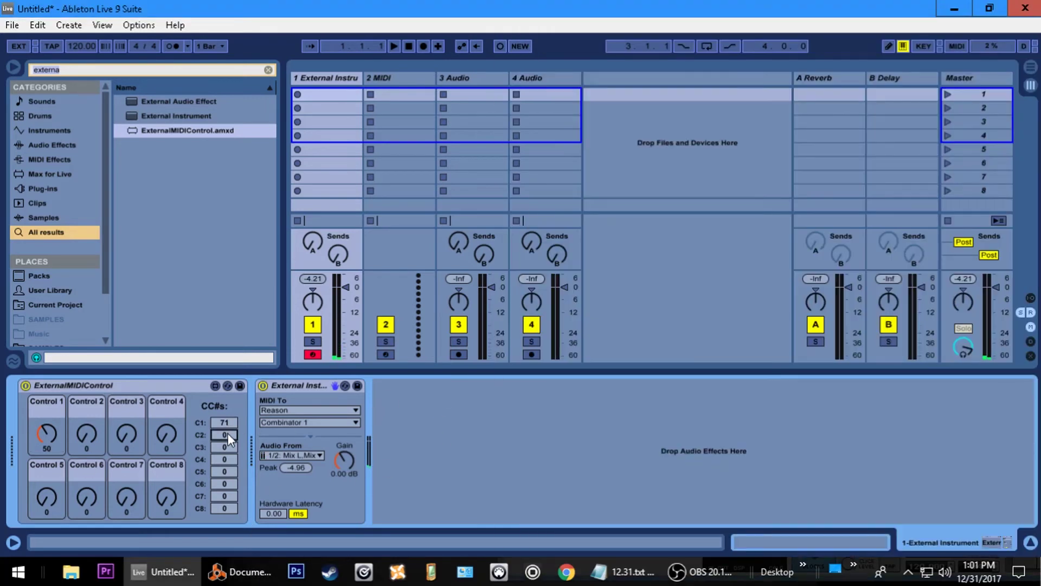
text(72)
text(78)
key(Return)
- Test Control 5 in Ableton Live at 0, 127 and back to 0, comparing the Combinator's Damping button in Reason
mouse_move(47, 501)
mouse_down()
mouse_move(47, 434)
mouse_move(47, 505)
mouse_up()
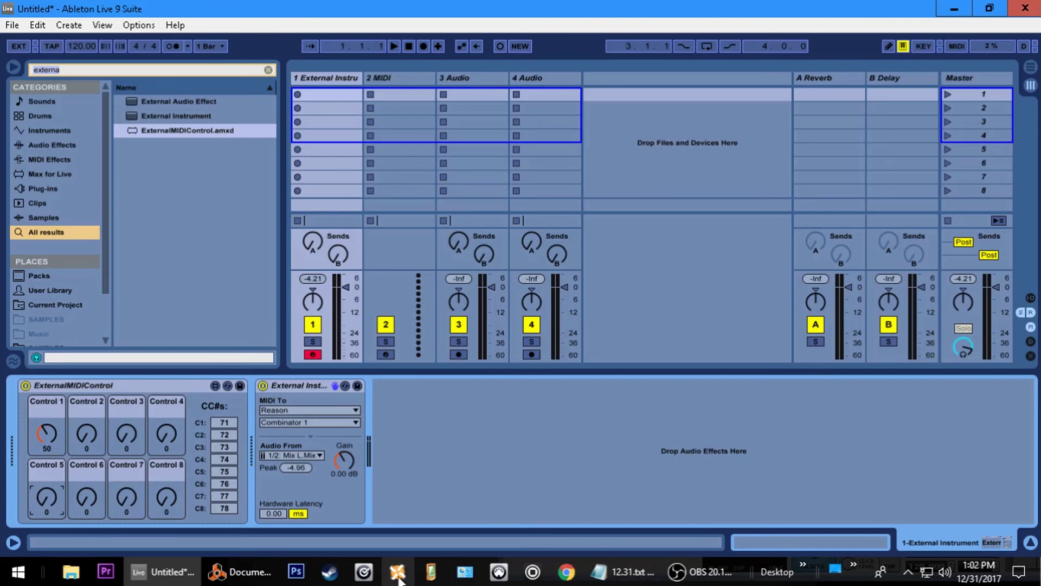
click(251, 578)
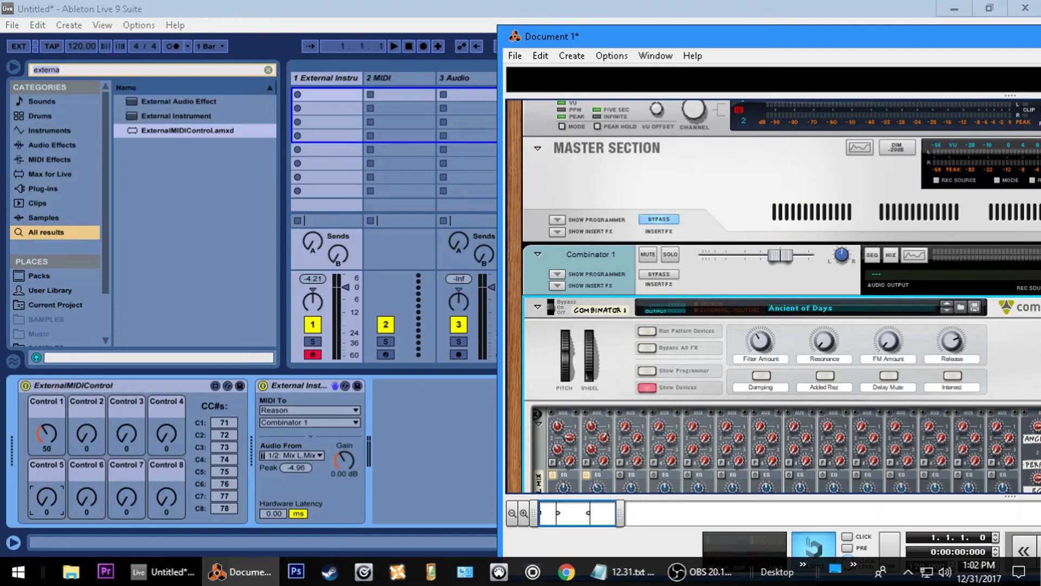
drag(41, 497, 41, 497)
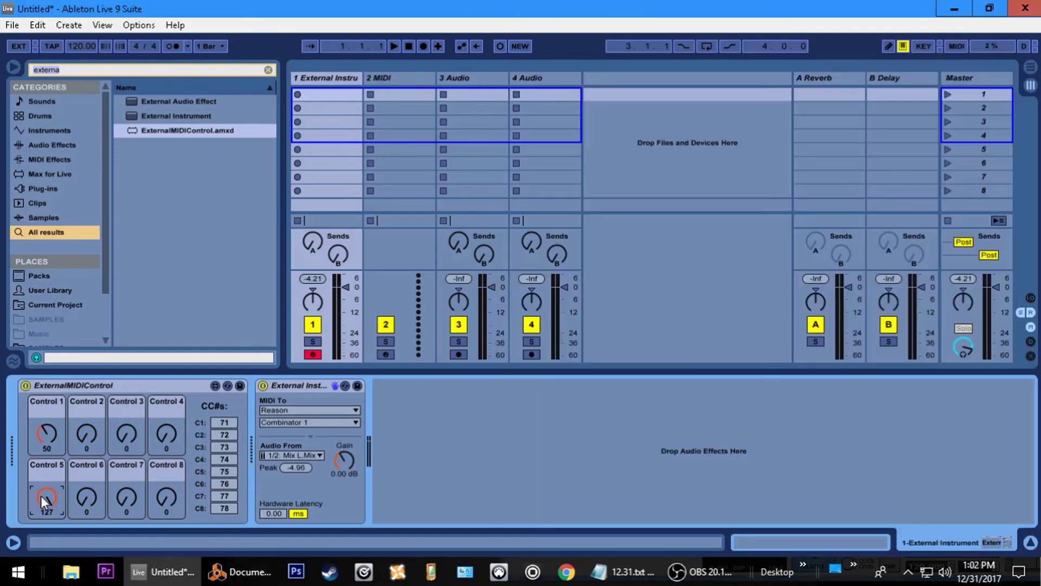
click(251, 575)
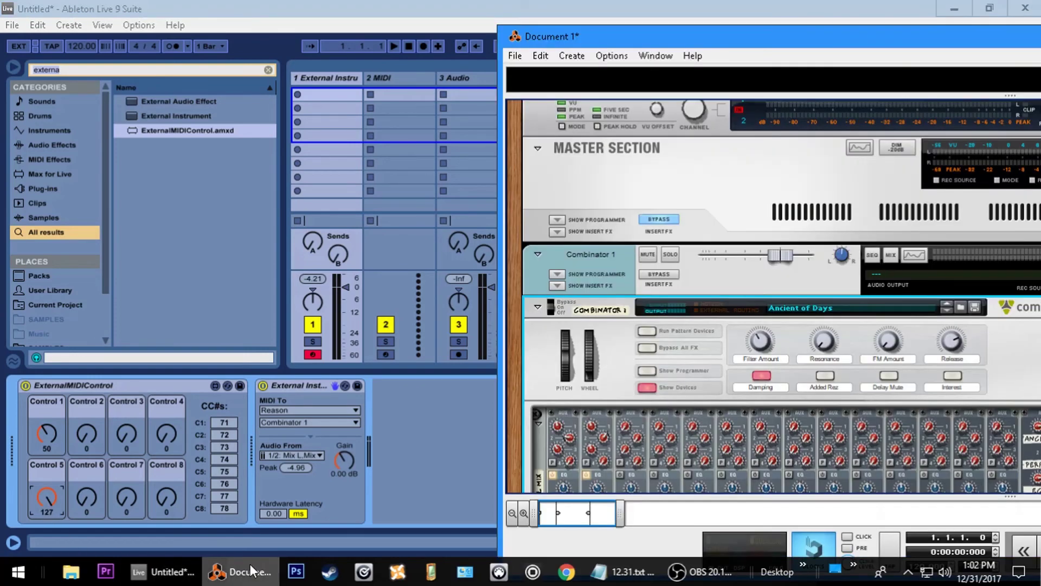
drag(41, 503, 41, 505)
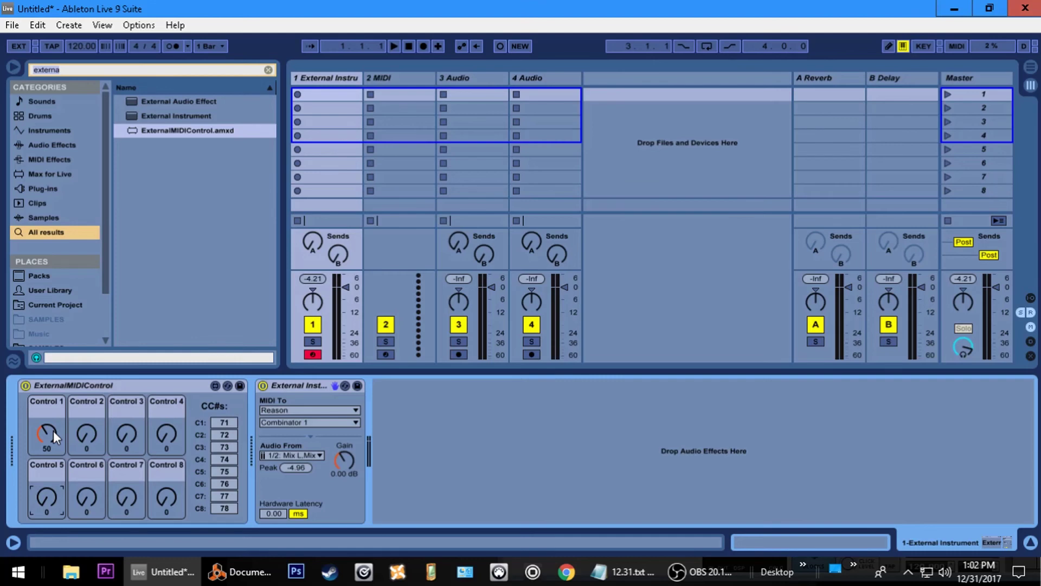
- Enlarge the Reason window to full size and unfold the Combinator's RV-7 reverb and CF-101 chorus devices together
click(238, 571)
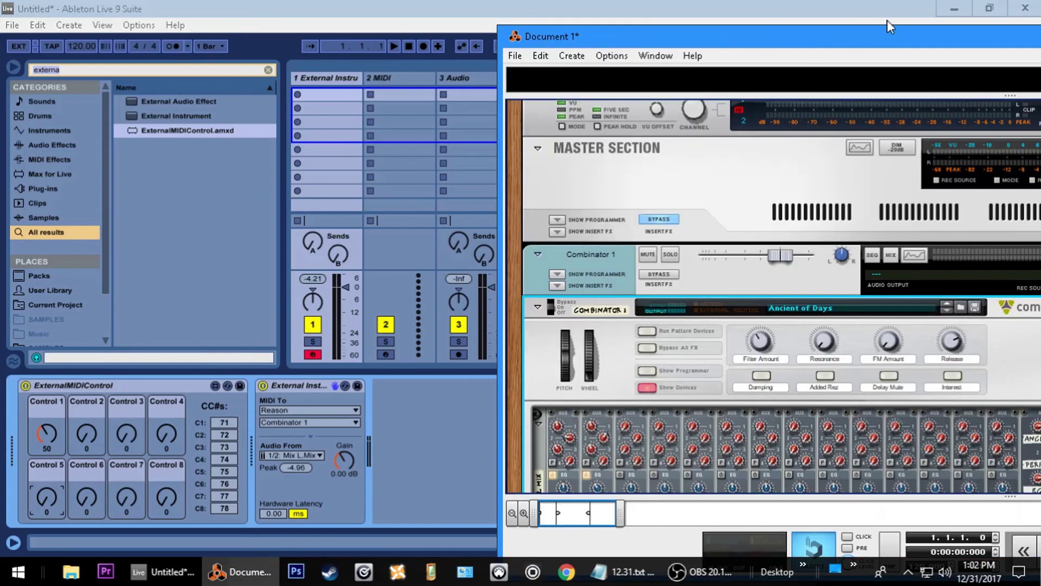
double_click(975, 34)
scroll(535, 219, down, 10)
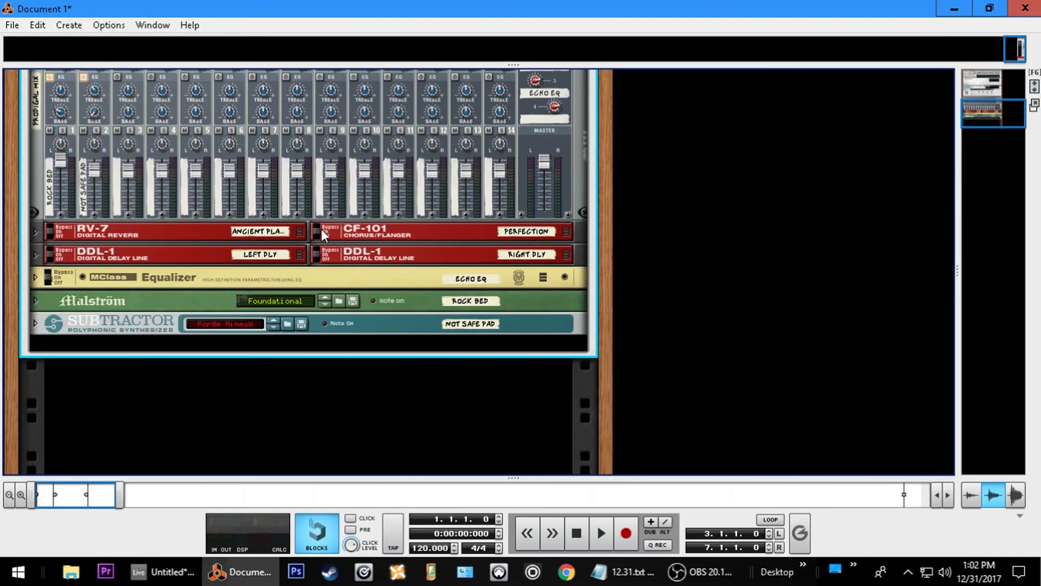
click(47, 229)
shift+click(309, 232)
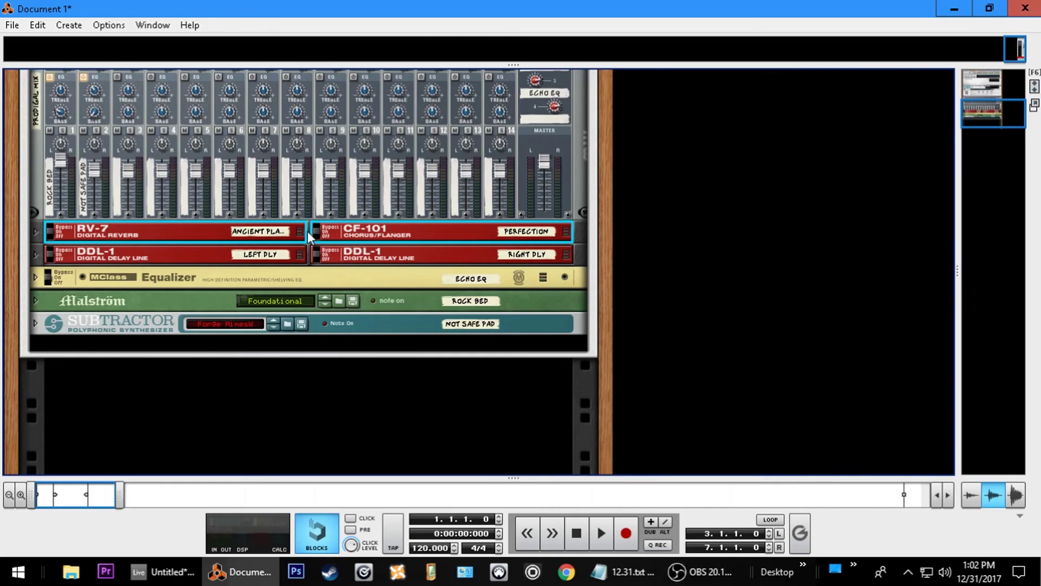
click(36, 232)
- Inspect the cabling on the back of the Reason rack, restore its front view, and return to Ableton Live
key(Tab)
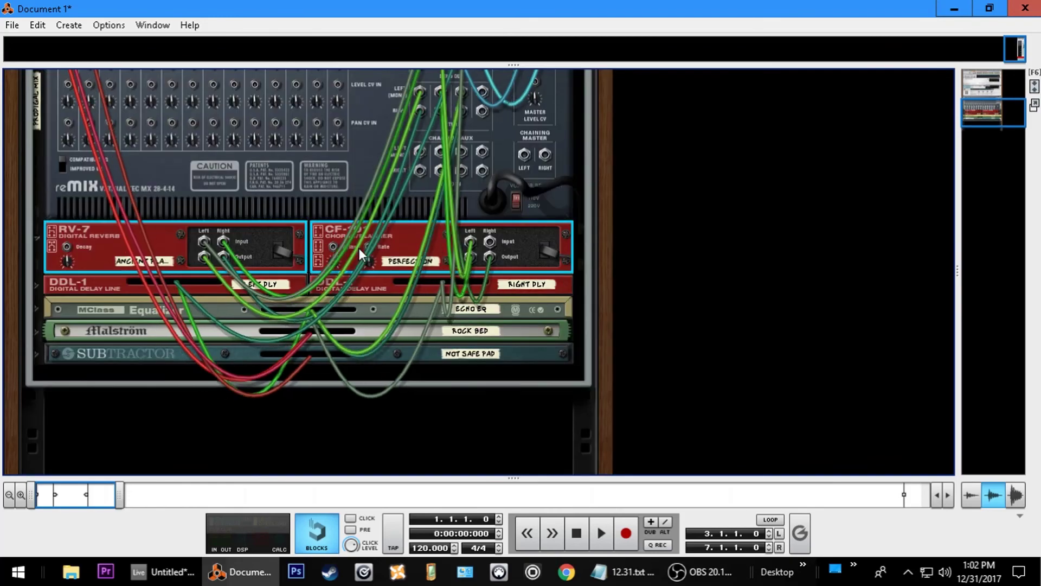
scroll(359, 248, up, 10)
scroll(359, 248, down, 9)
scroll(359, 248, up, 10)
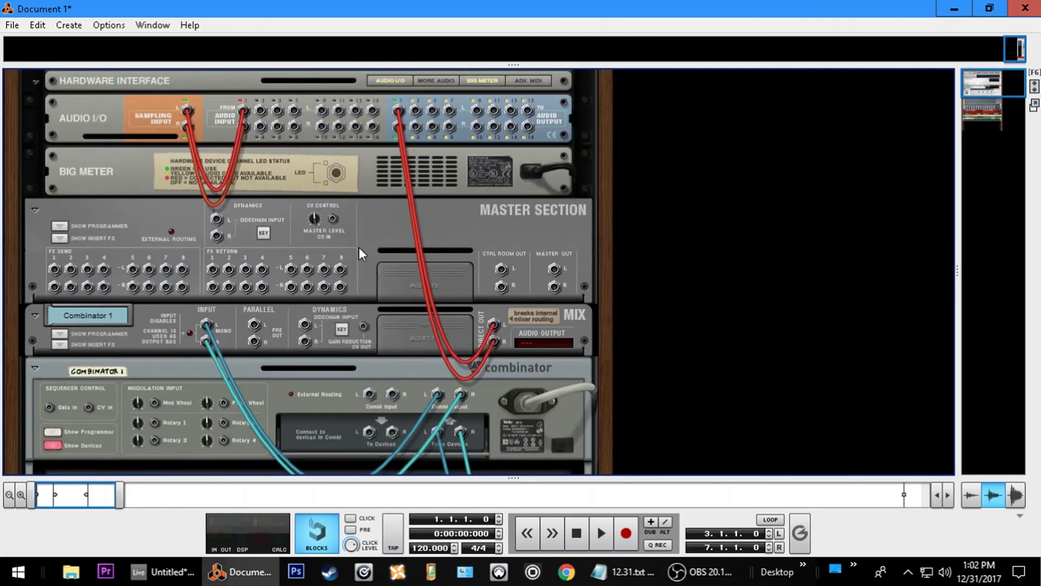
key(Tab)
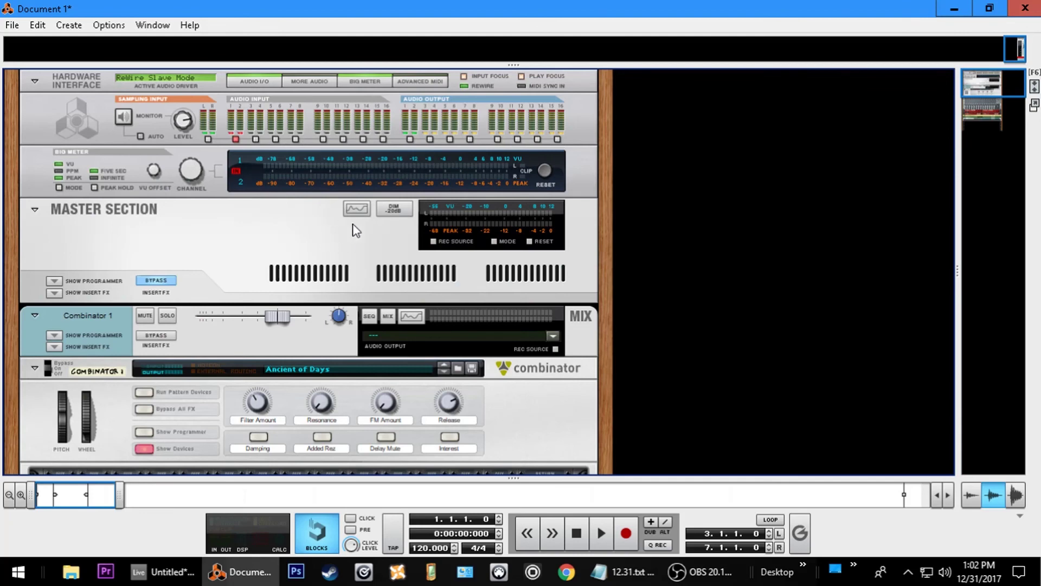
click(944, 15)
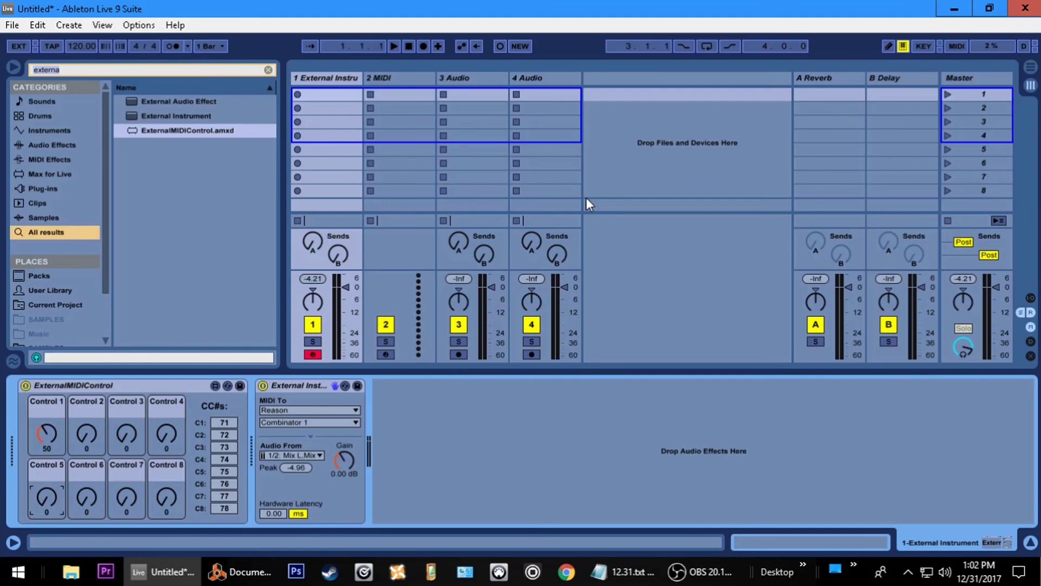